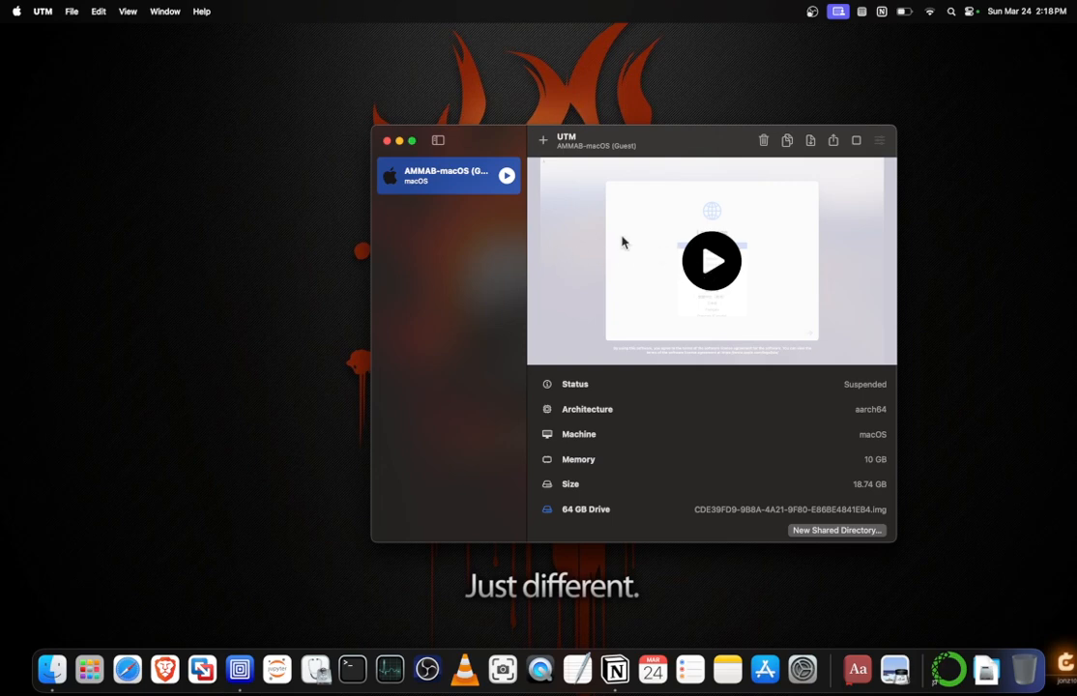
Start the AMMAB-macOS (Guest) virtual machine, then reposition and resize its window so the whole guest display fits on screen.
{"action": "left_click", "coordinate": [507, 175]}
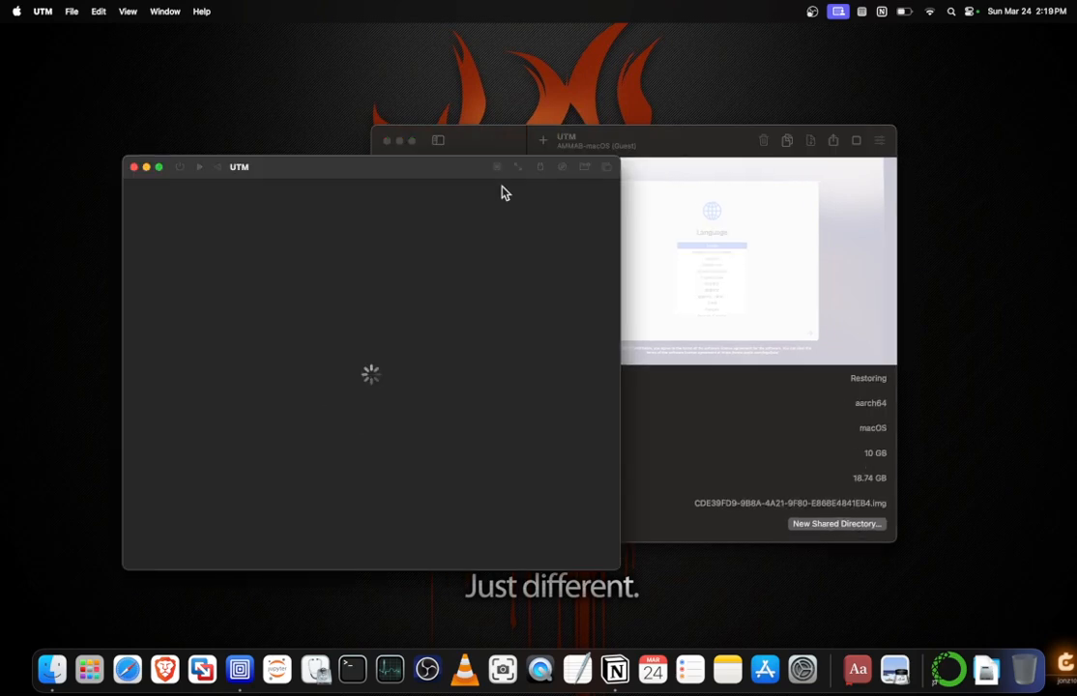
{"action": "left_click_drag", "start_coordinate": [396, 172], "coordinate": [643, 150]}
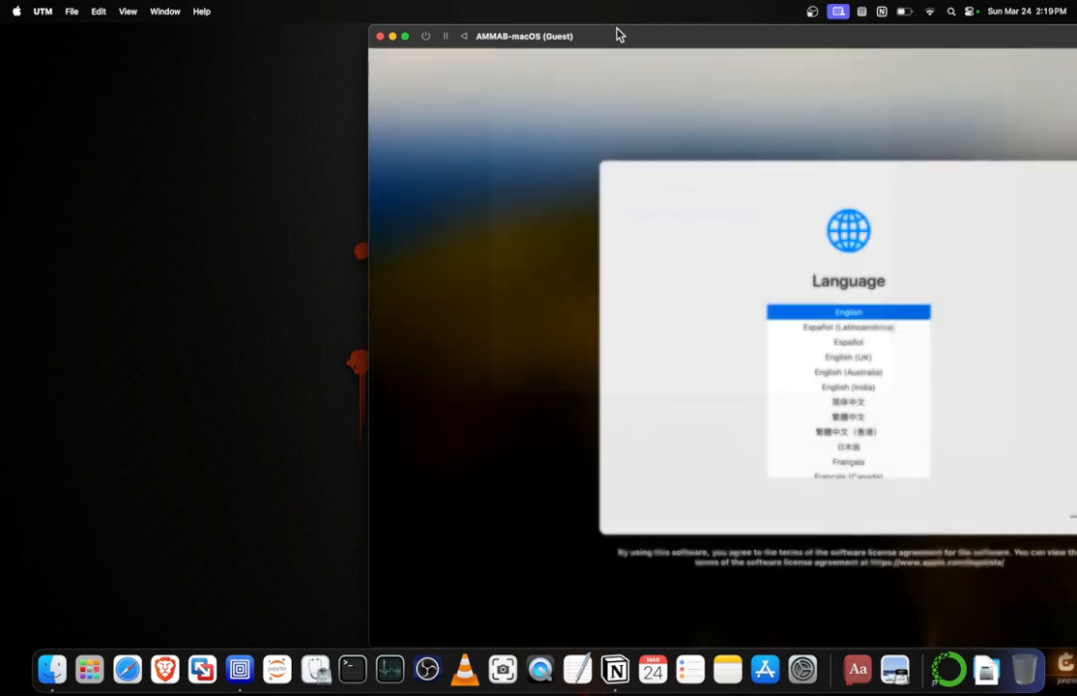
{"action": "left_click_drag", "start_coordinate": [619, 36], "coordinate": [327, 25]}
{"action": "left_click_drag", "start_coordinate": [85, 25], "coordinate": [130, 77]}
{"action": "left_click_drag", "start_coordinate": [643, 88], "coordinate": [606, 34]}
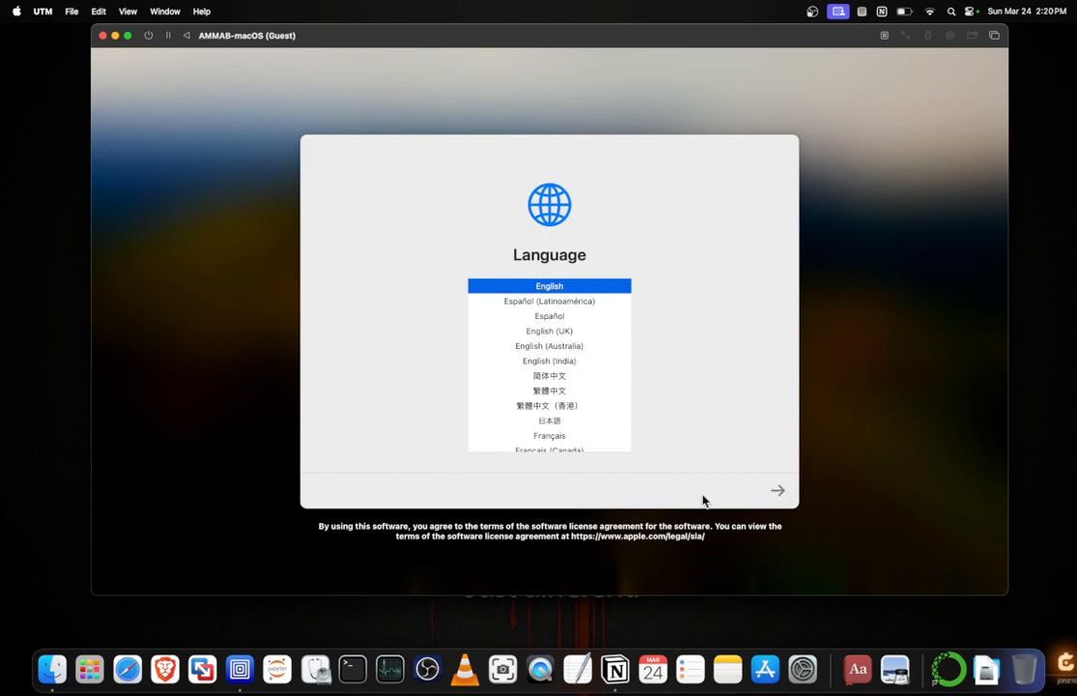
Choose English as the language and United States as the region, accepting the suggested written and spoken language settings.
{"action": "left_click", "coordinate": [778, 493]}
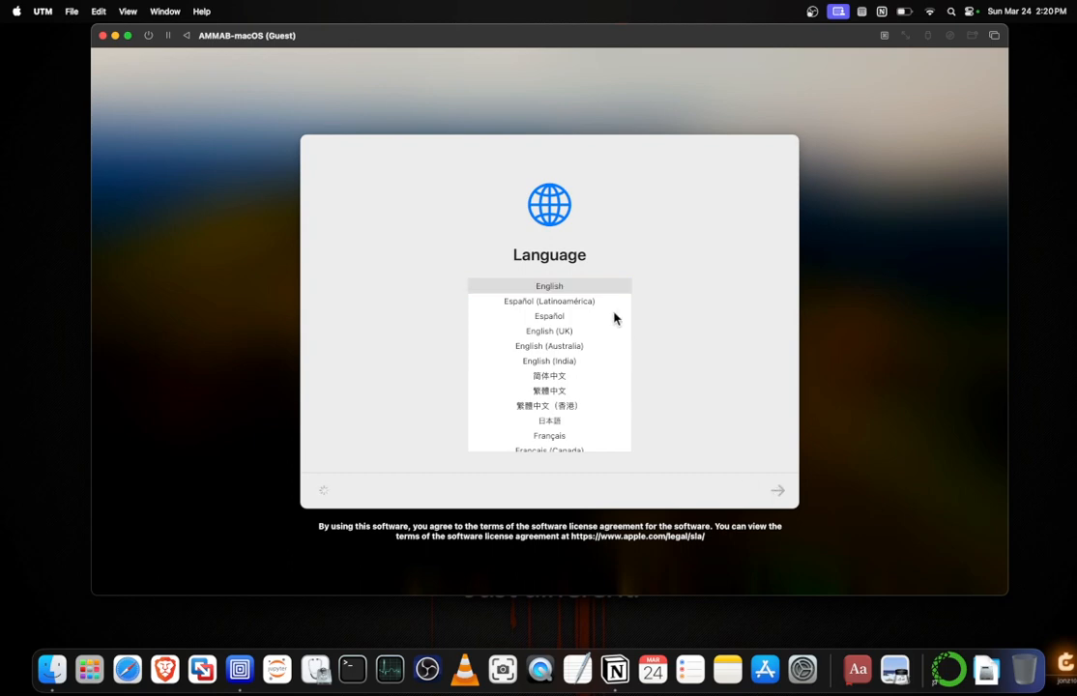
{"action": "left_click", "coordinate": [601, 289]}
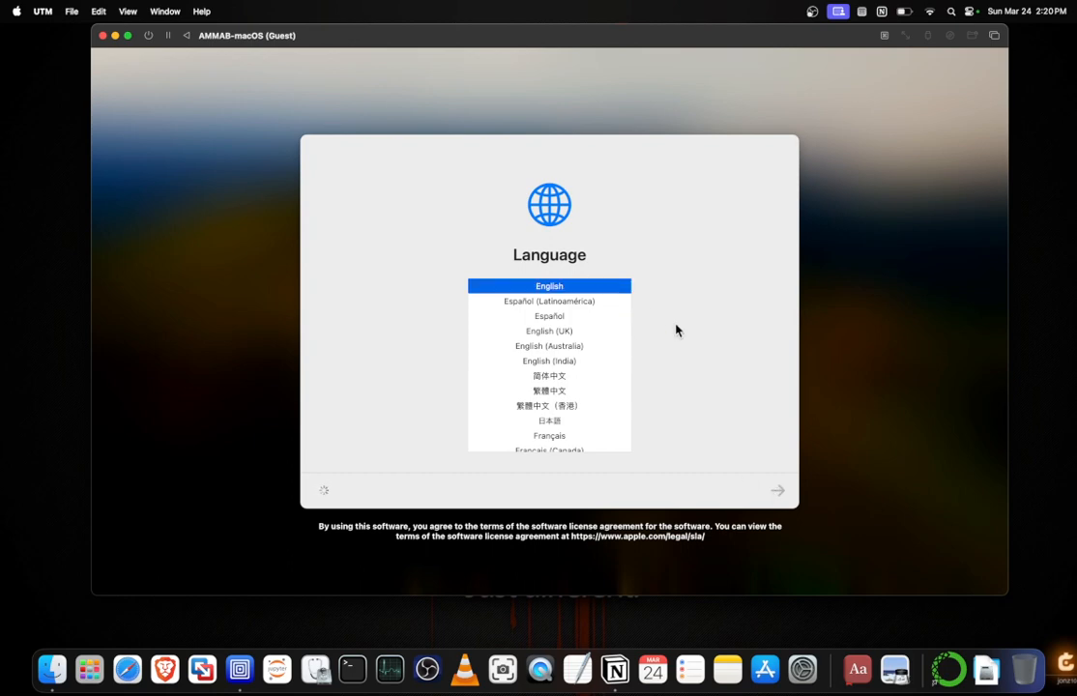
{"action": "left_click", "coordinate": [777, 489]}
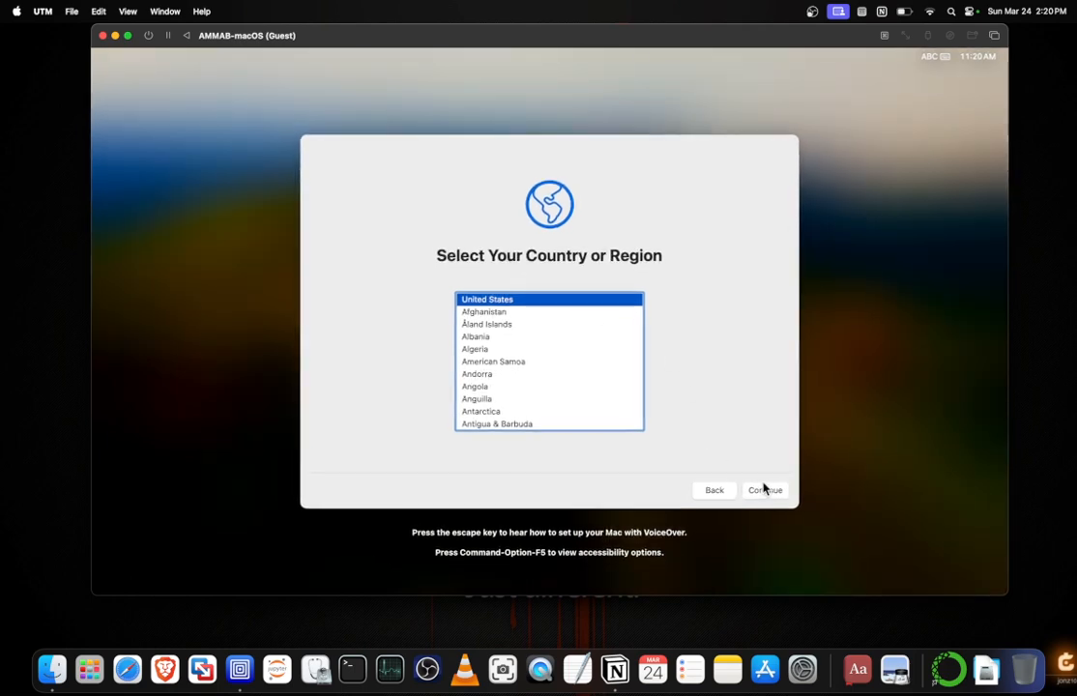
{"action": "left_click", "coordinate": [763, 491]}
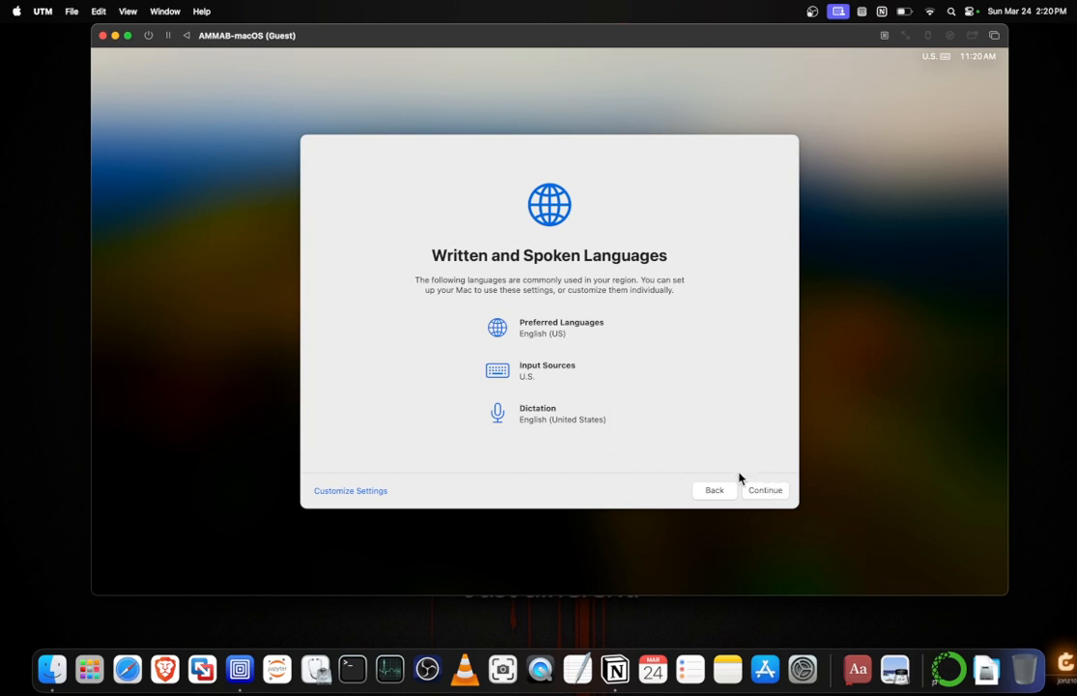
{"action": "left_click", "coordinate": [760, 495]}
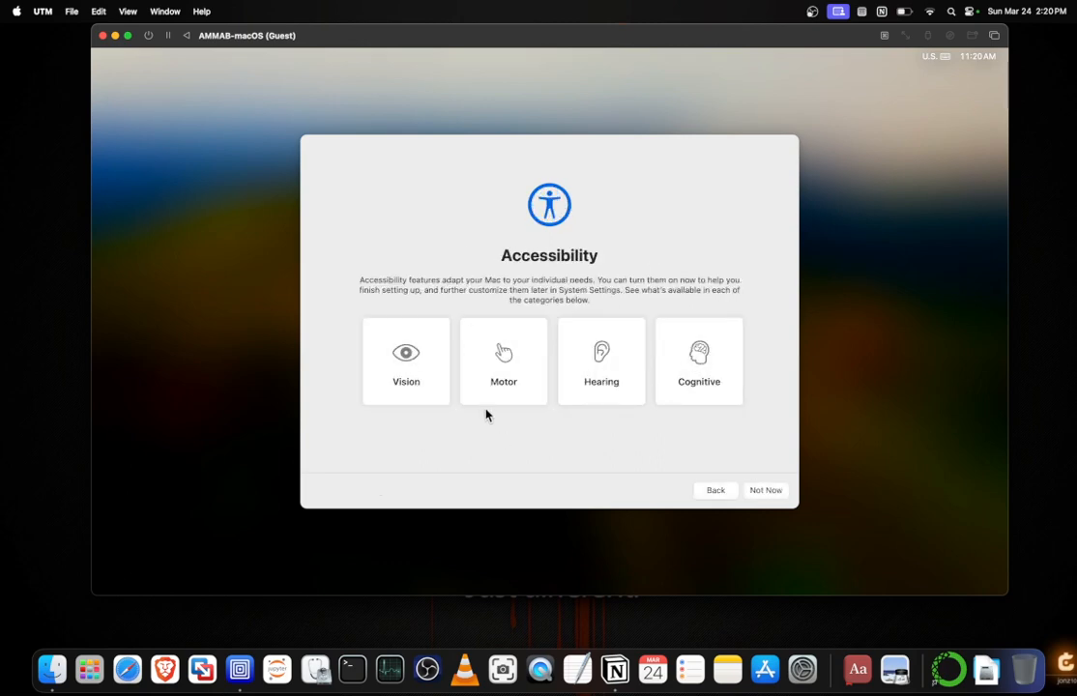
Begin the Vision accessibility setup, leaving VoiceOver off and turning on Zoom.
{"action": "left_click", "coordinate": [421, 375]}
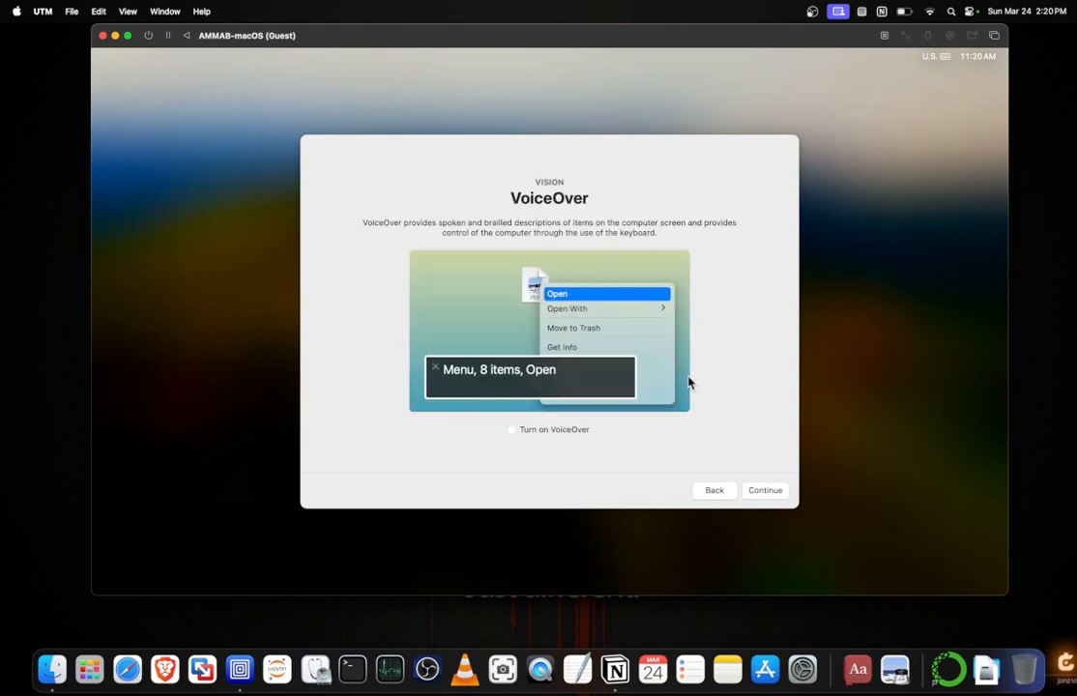
{"action": "left_click", "coordinate": [763, 491]}
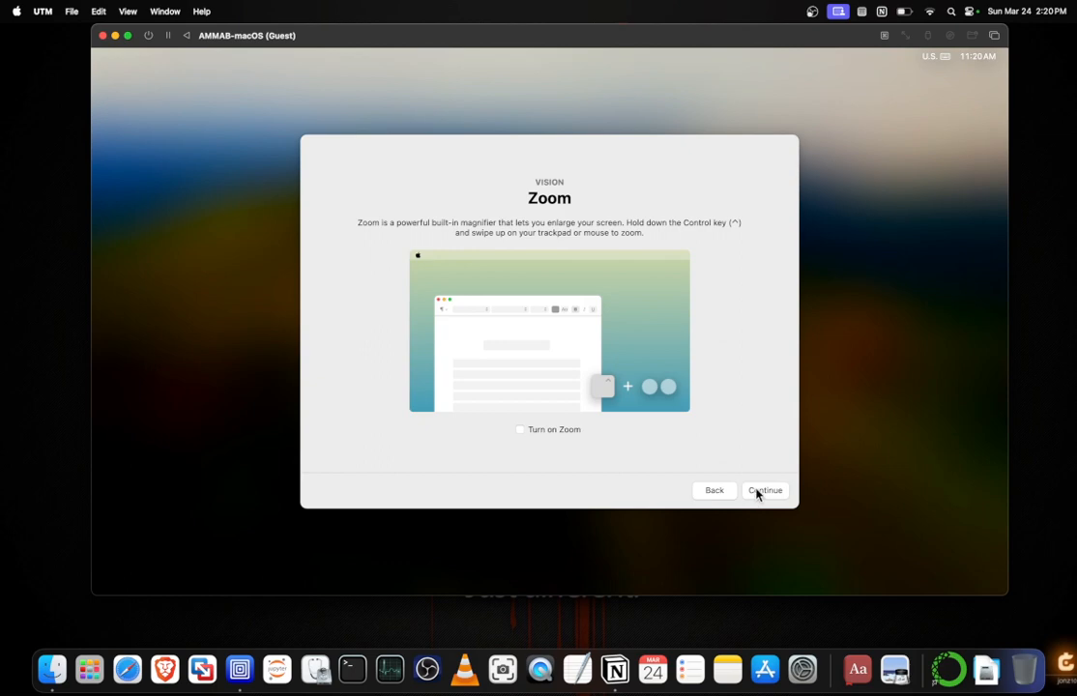
{"action": "left_click", "coordinate": [521, 431]}
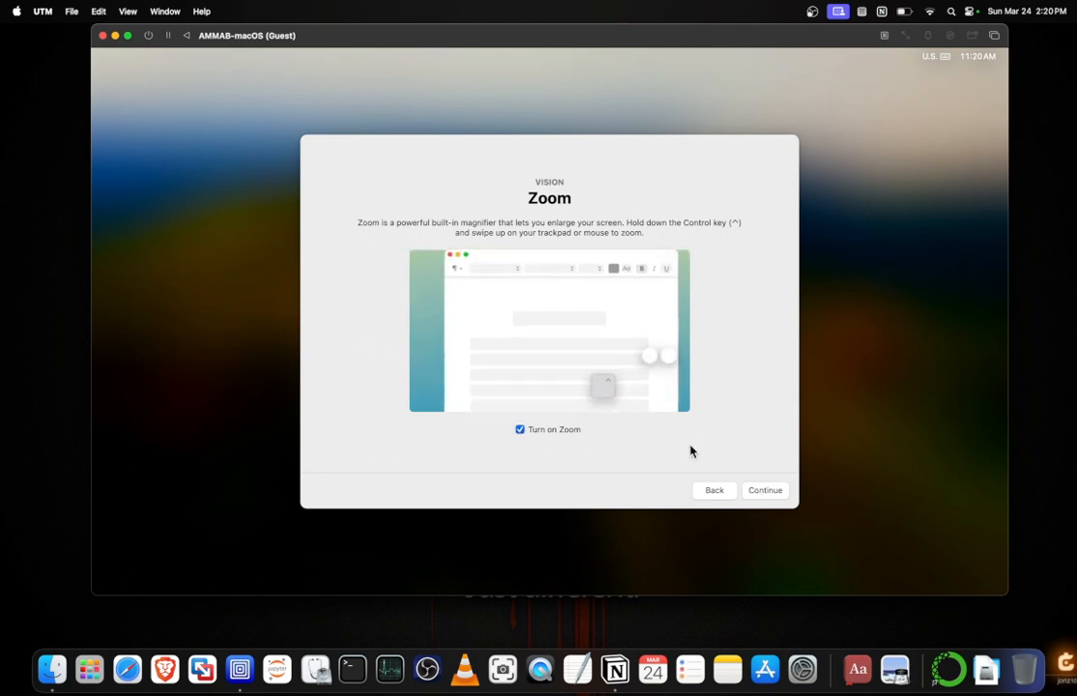
{"action": "left_click", "coordinate": [770, 494]}
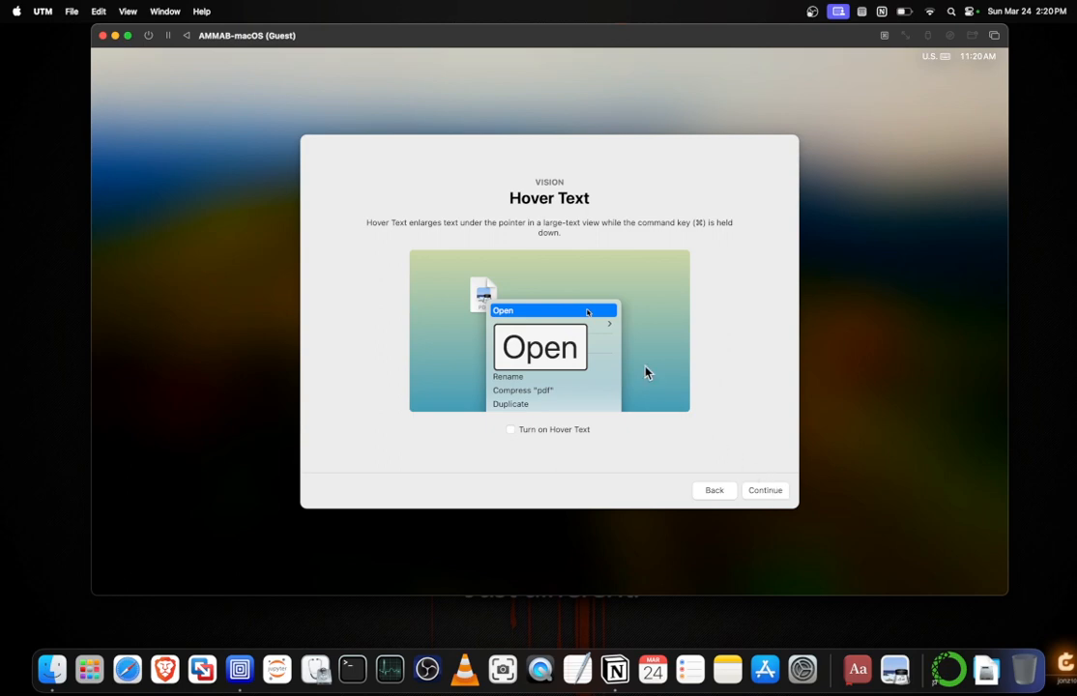
Leave Hover Text and Speak Selection off, and keep the smallest pointer with standard transparency and contrast.
{"action": "left_click", "coordinate": [764, 492]}
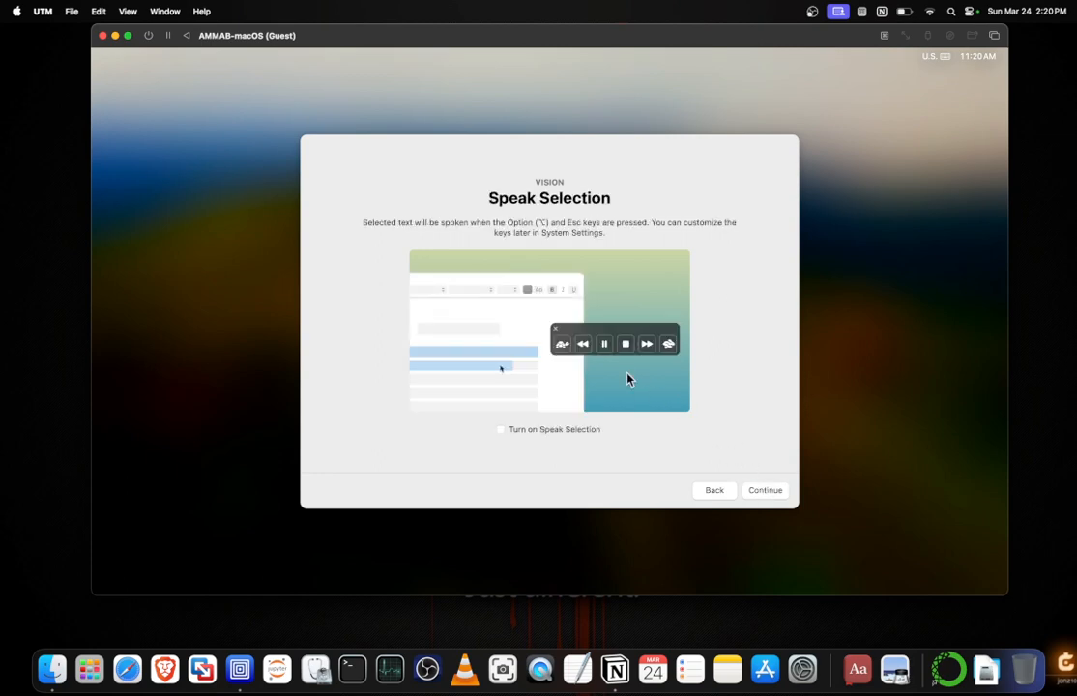
{"action": "left_click", "coordinate": [763, 492]}
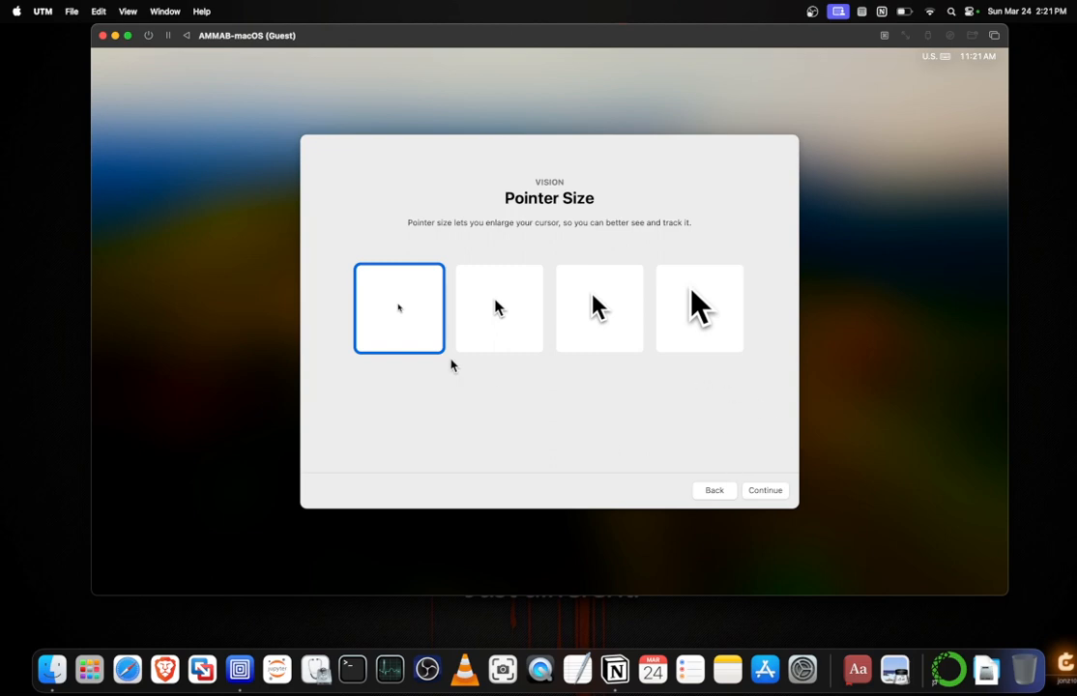
{"action": "left_click", "coordinate": [781, 496]}
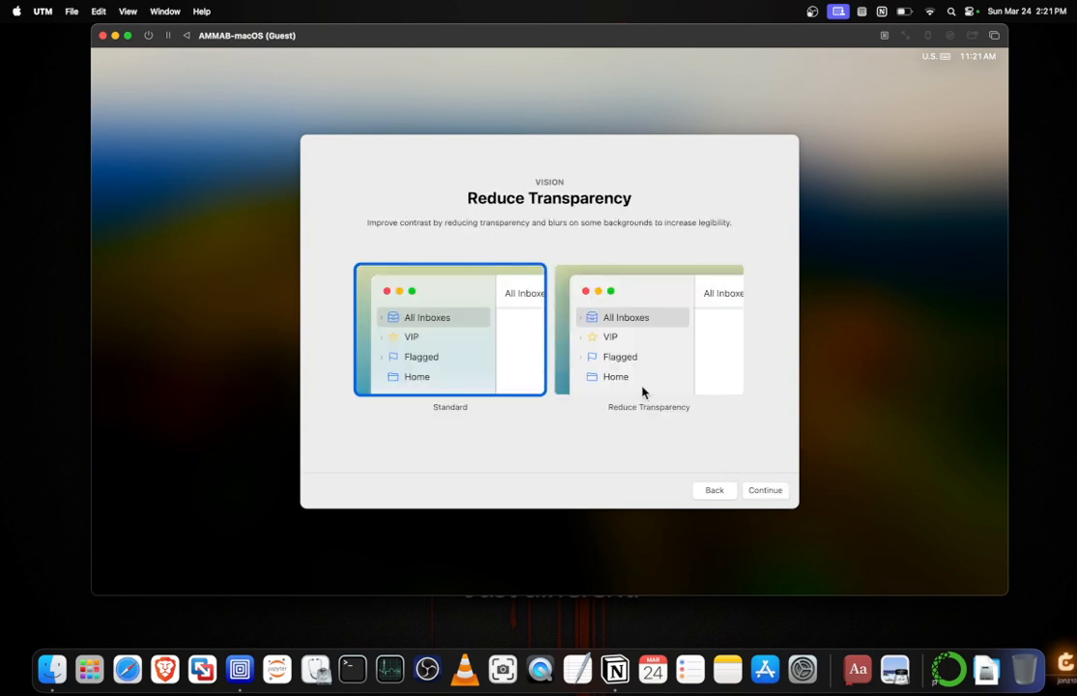
{"action": "left_click", "coordinate": [773, 495]}
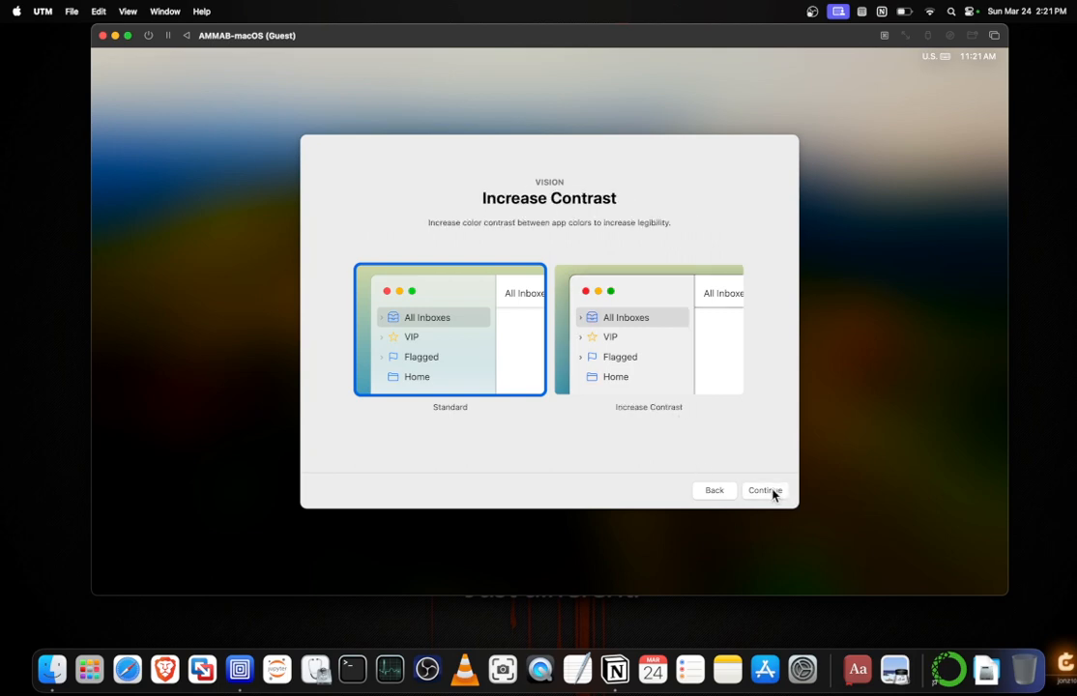
{"action": "left_click", "coordinate": [774, 495]}
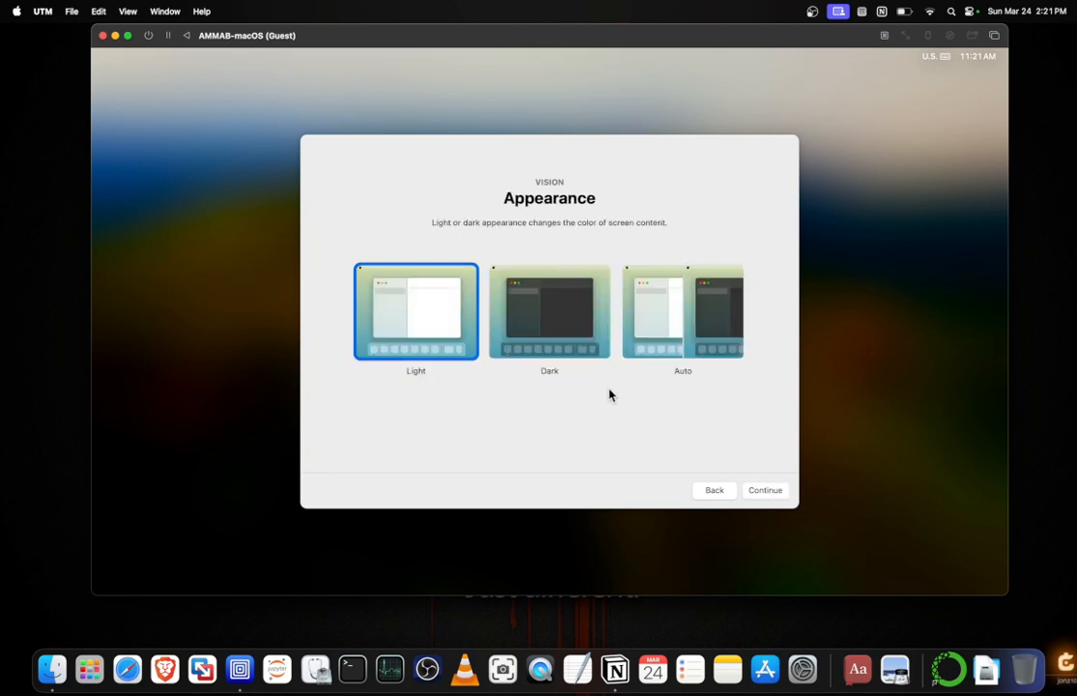
Choose the Dark appearance and keep standard motion to complete the Vision options.
{"action": "left_click", "coordinate": [556, 330]}
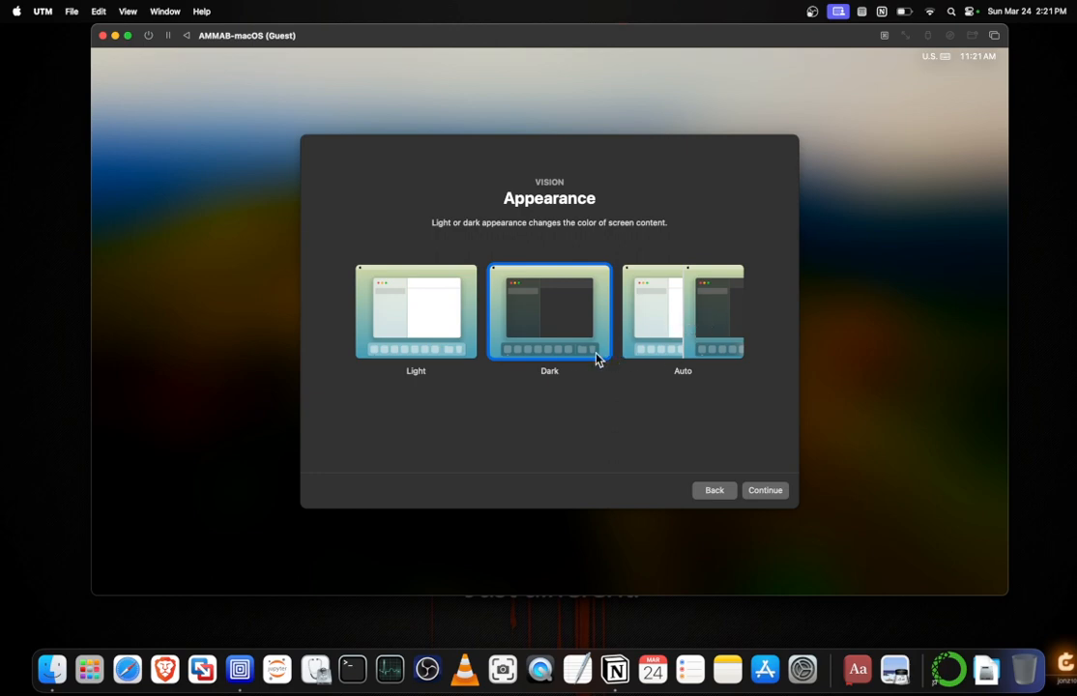
{"action": "left_click", "coordinate": [765, 490]}
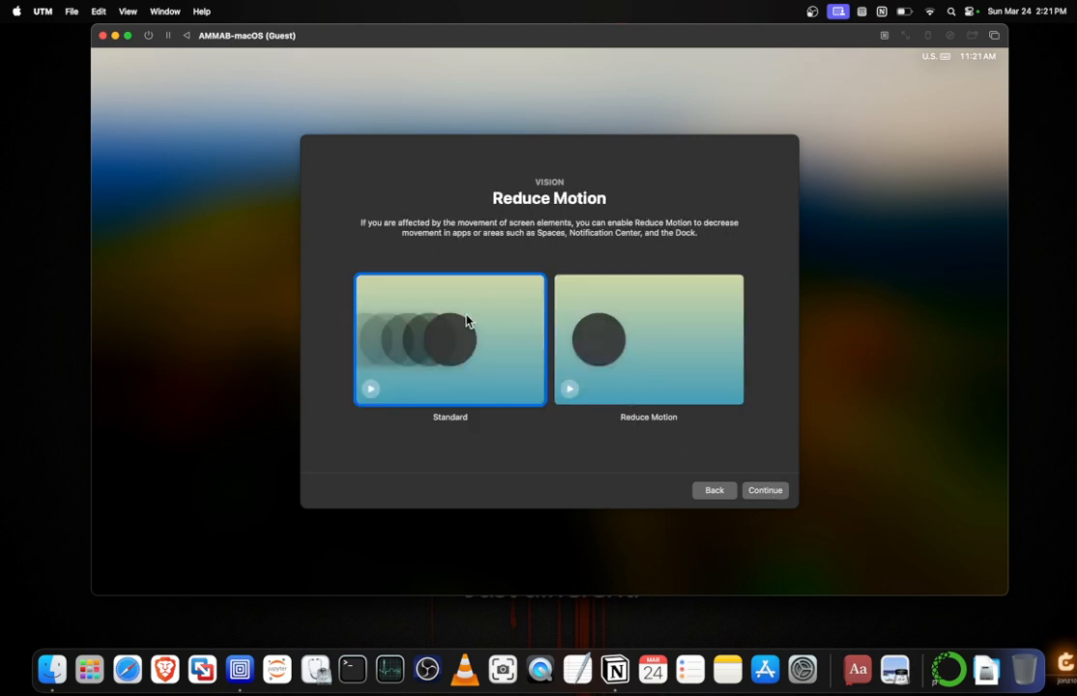
{"action": "left_click", "coordinate": [764, 492]}
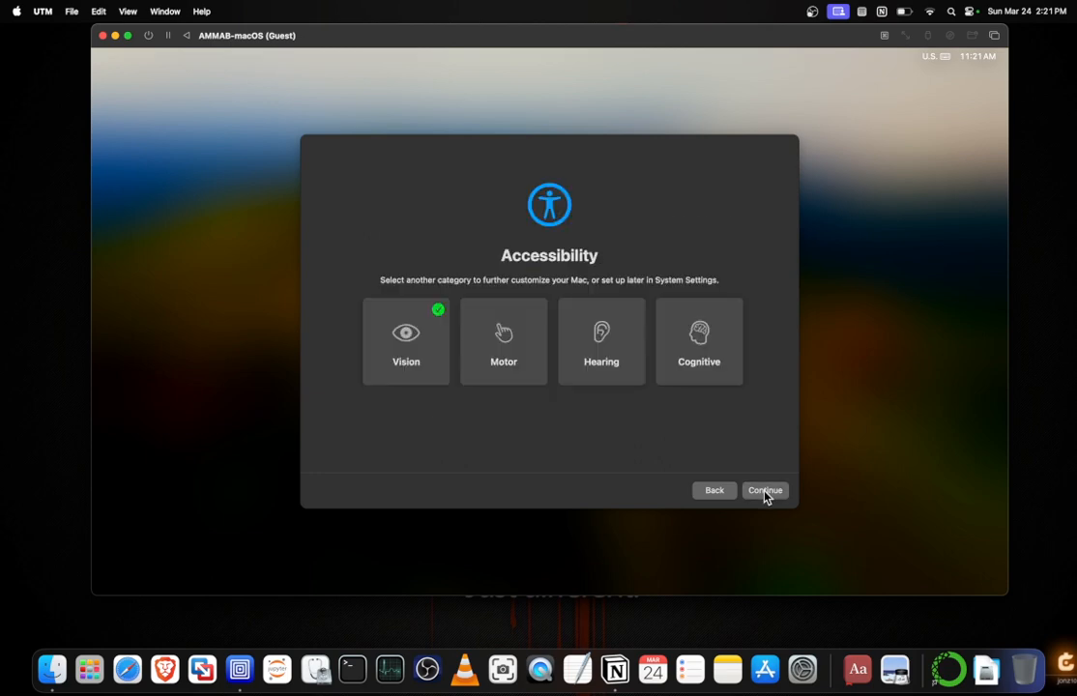
Complete the Motor and Hearing accessibility categories with Accessibility Keyboard, Closed Captions and Flash for alerts left off.
{"action": "left_click", "coordinate": [513, 346]}
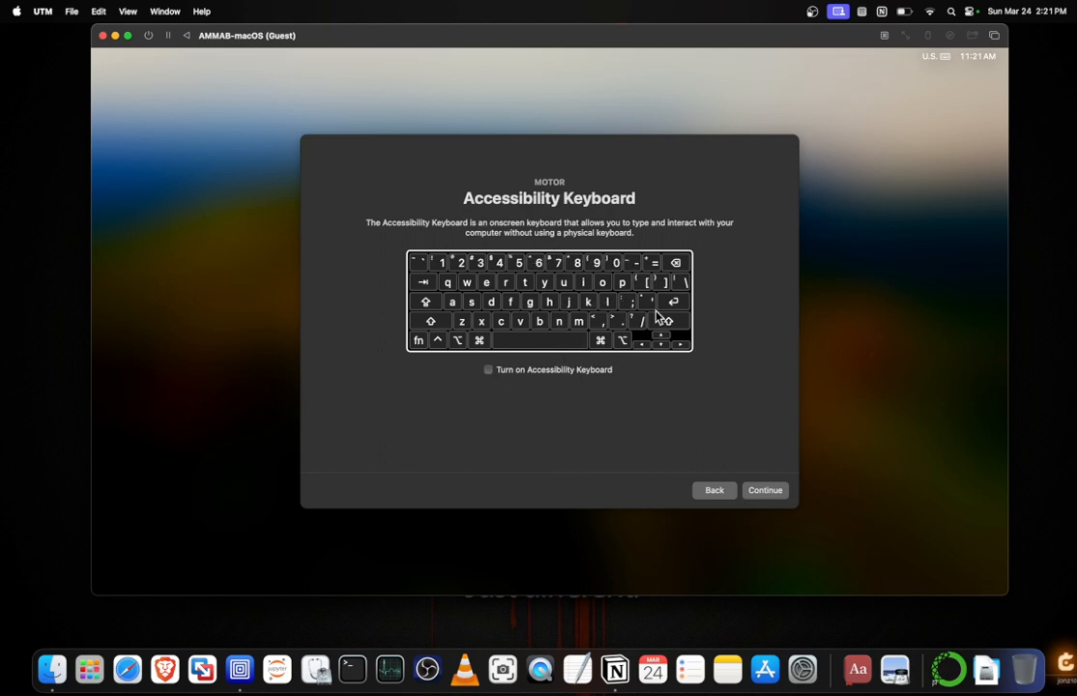
{"action": "left_click", "coordinate": [763, 493]}
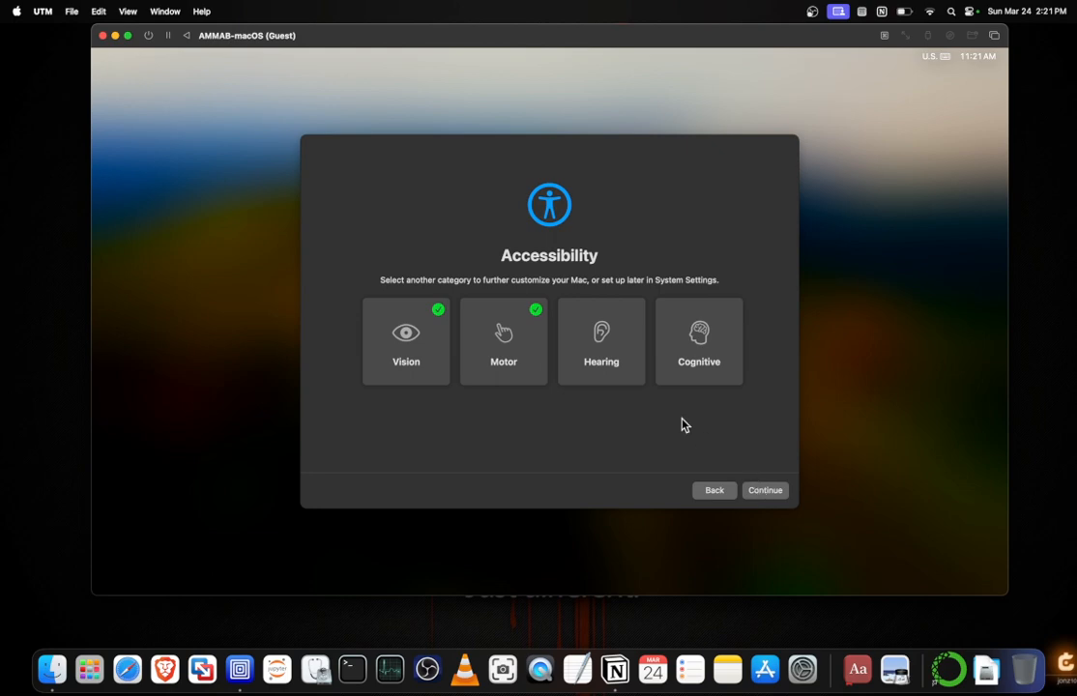
{"action": "left_click", "coordinate": [625, 358]}
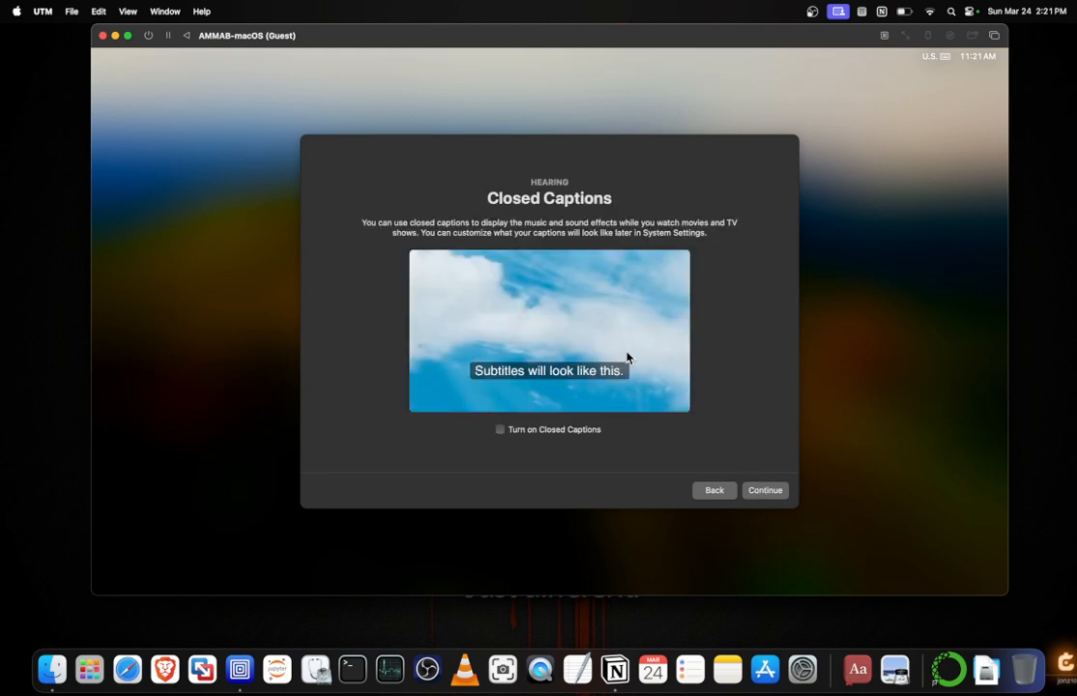
{"action": "left_click", "coordinate": [776, 494]}
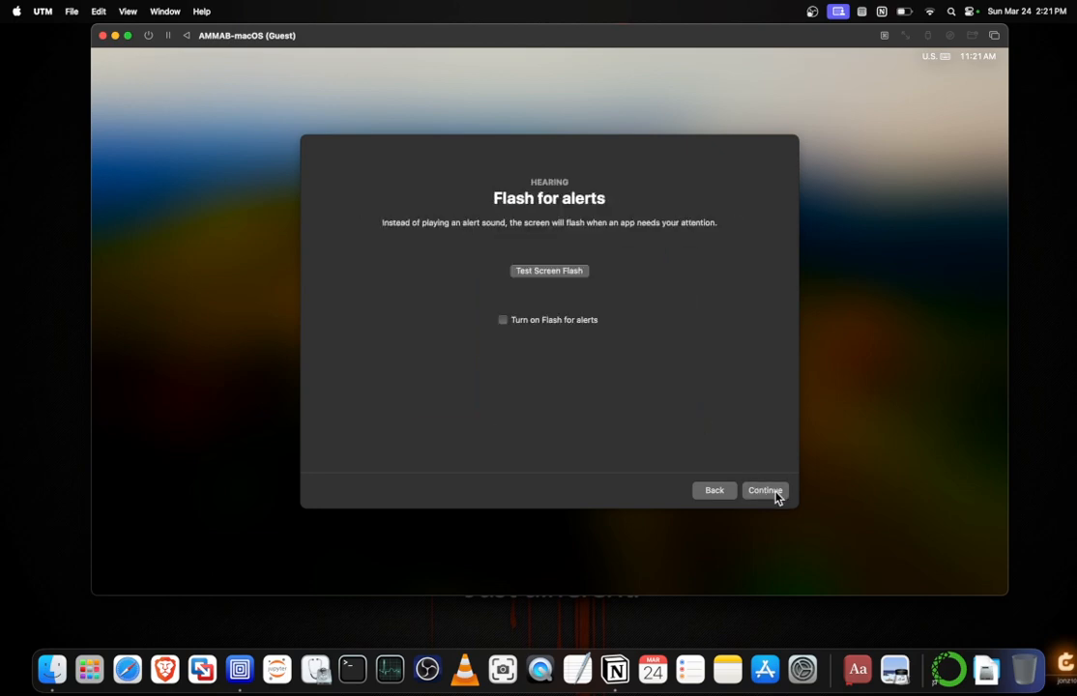
{"action": "left_click", "coordinate": [776, 497]}
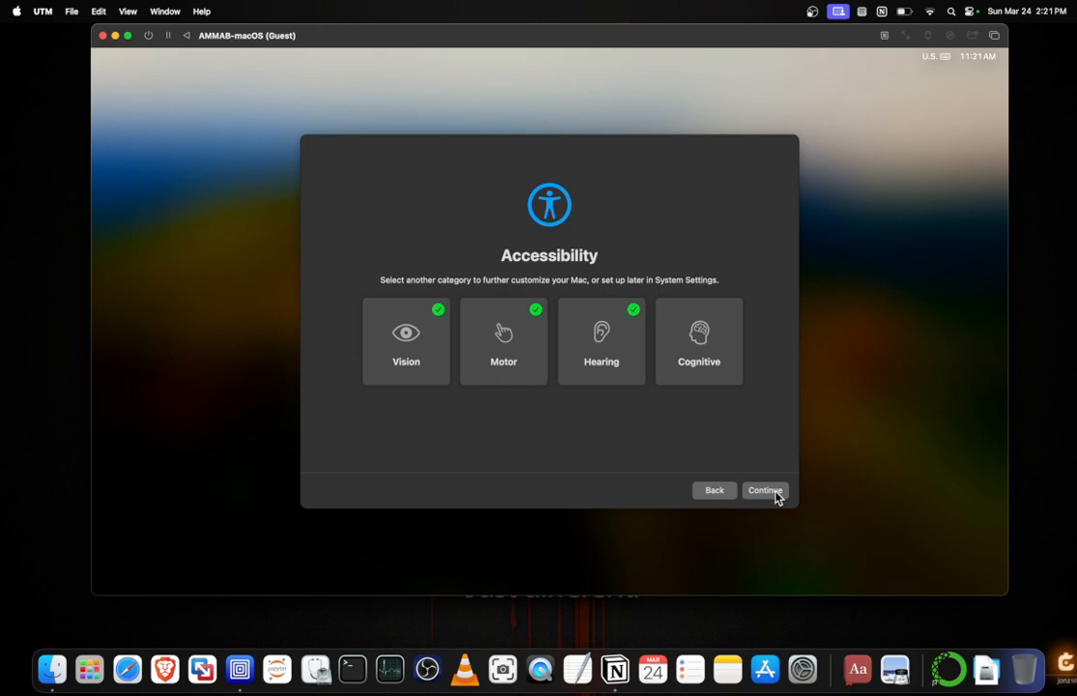
Complete the Cognitive category with Dark appearance and Speak Selection, Typing Feedback and Hover Text left off, then leave the accessibility setup.
{"action": "left_click", "coordinate": [728, 333]}
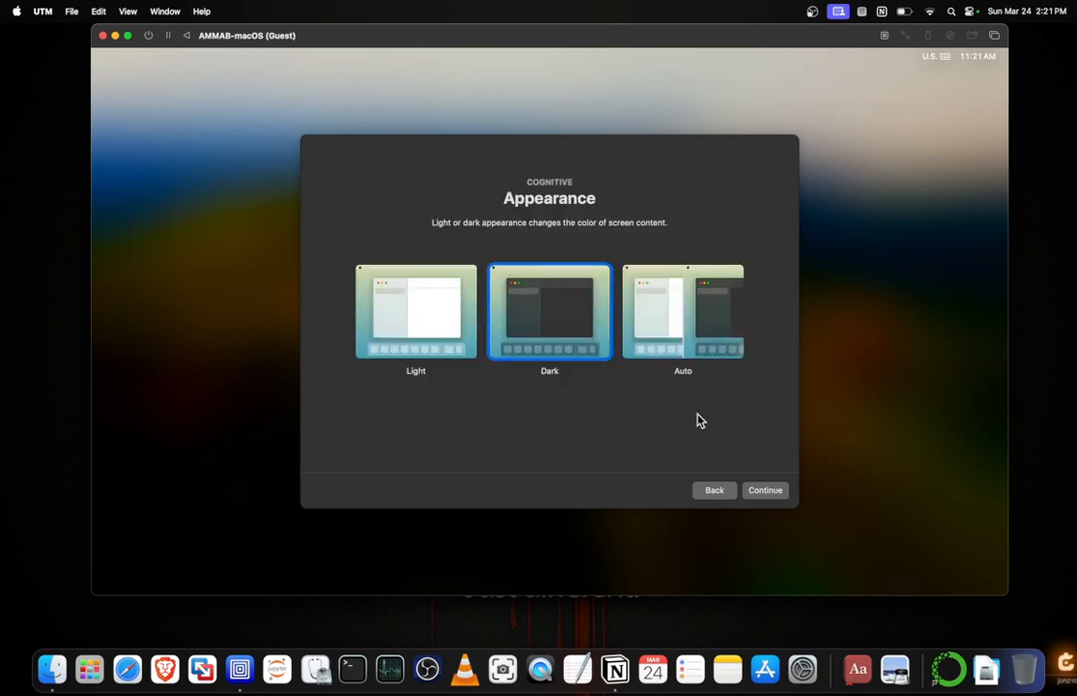
{"action": "left_click", "coordinate": [765, 491]}
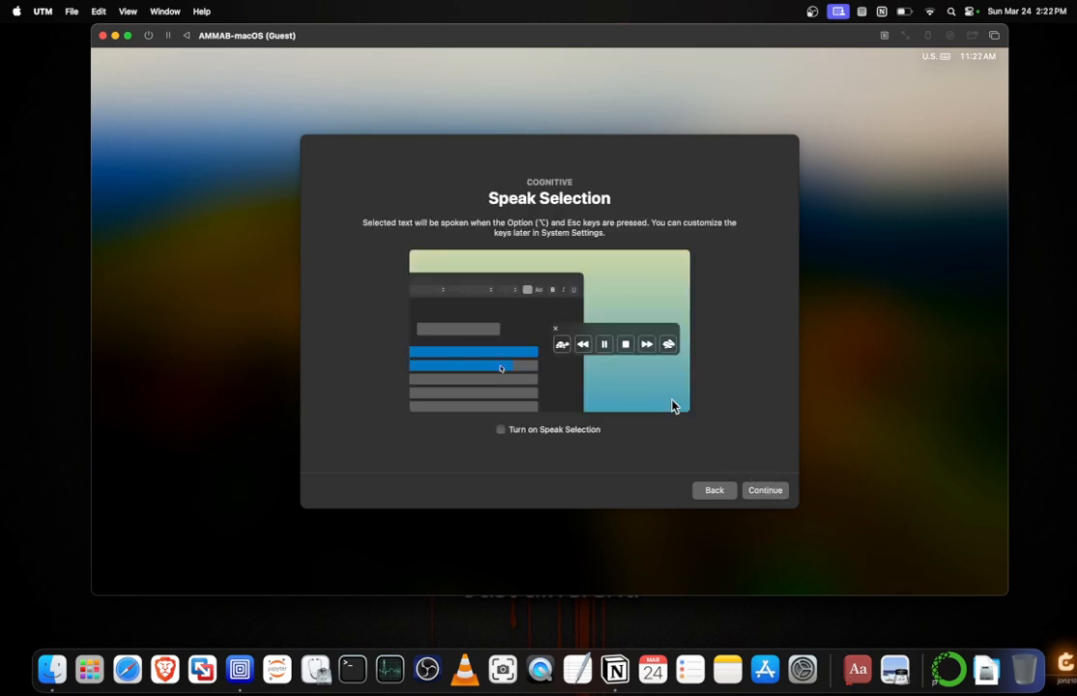
{"action": "left_click", "coordinate": [768, 495]}
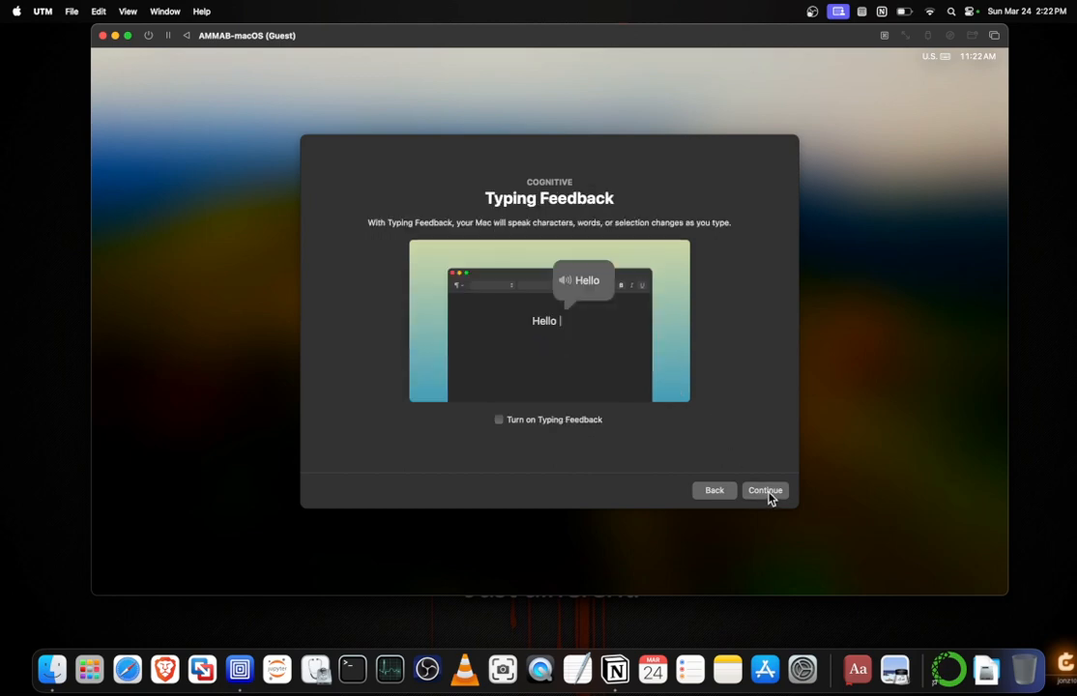
{"action": "left_click", "coordinate": [768, 491]}
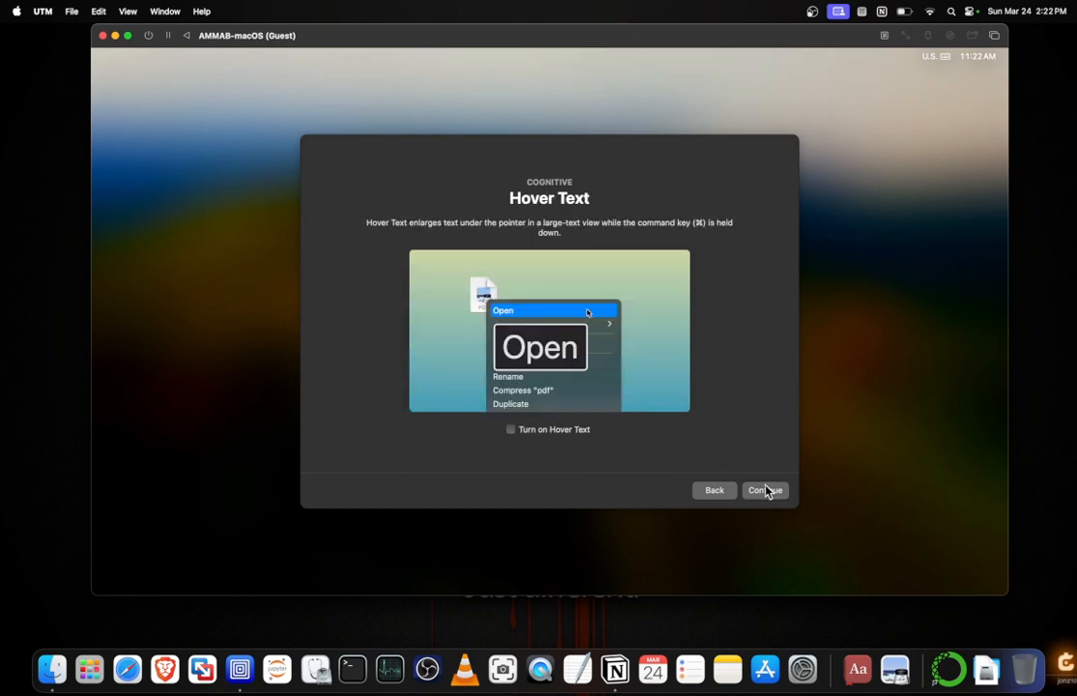
{"action": "left_click", "coordinate": [768, 491]}
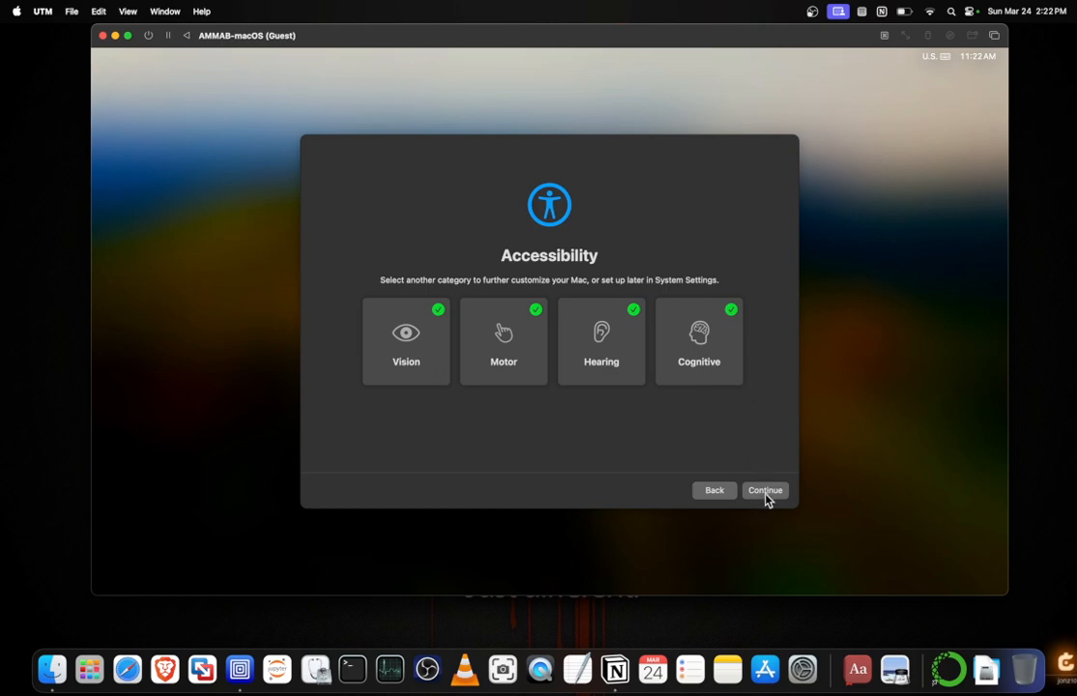
{"action": "left_click", "coordinate": [766, 493]}
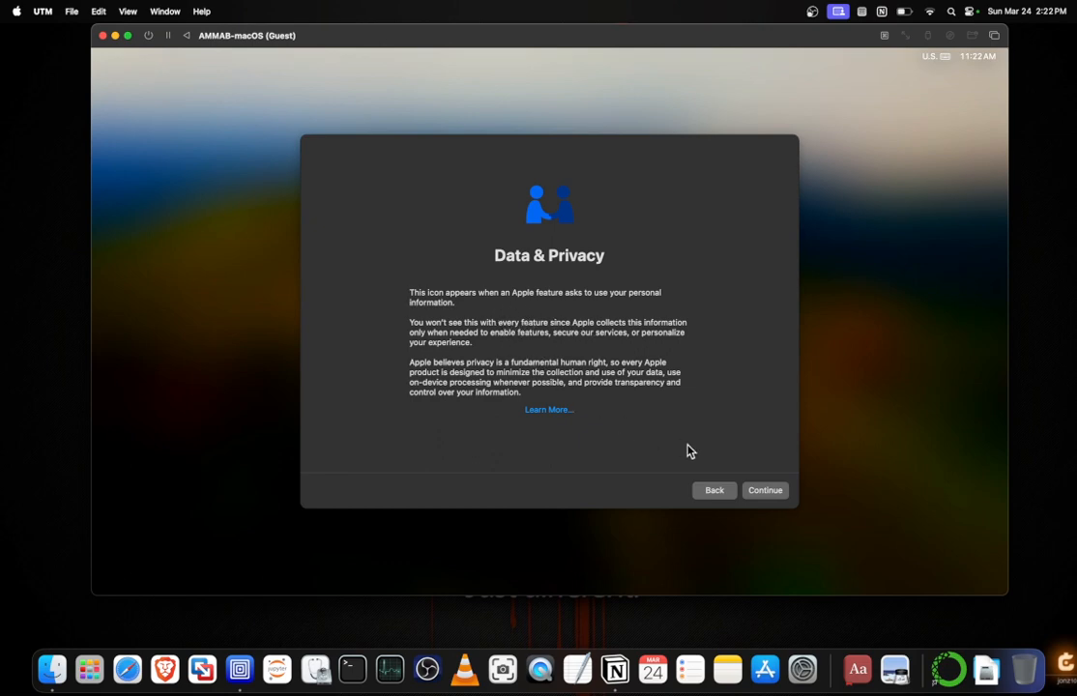
Continue past Data & Privacy, skipping both the Migration Assistant transfer and the Apple ID sign-in.
{"action": "left_click", "coordinate": [768, 494]}
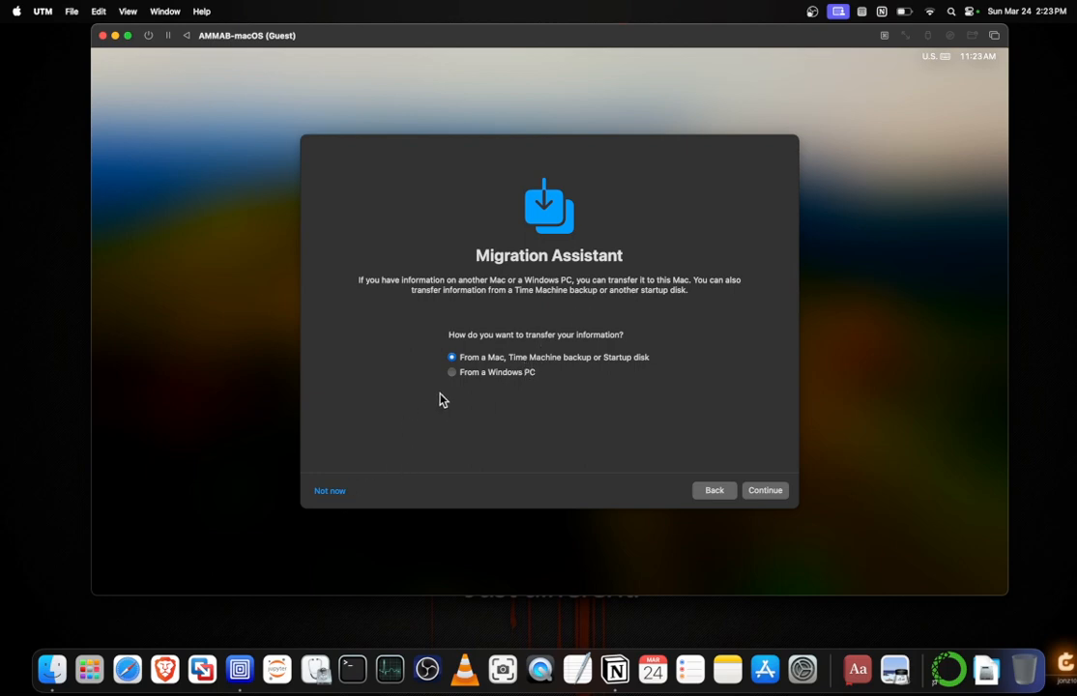
{"action": "left_click", "coordinate": [338, 496]}
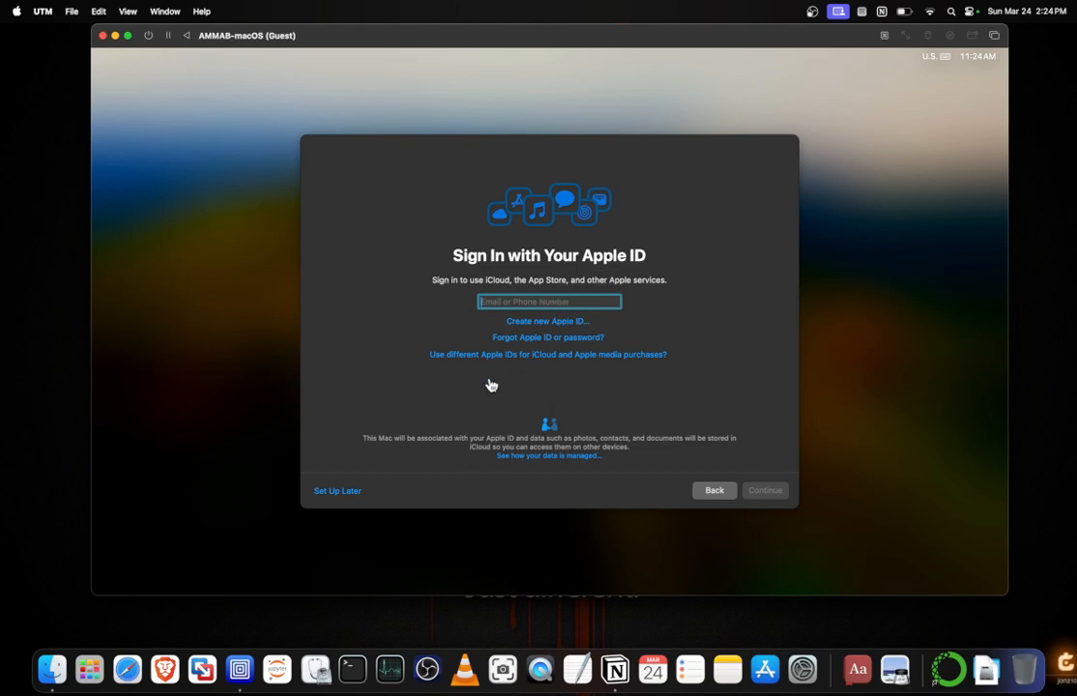
{"action": "left_click", "coordinate": [348, 497]}
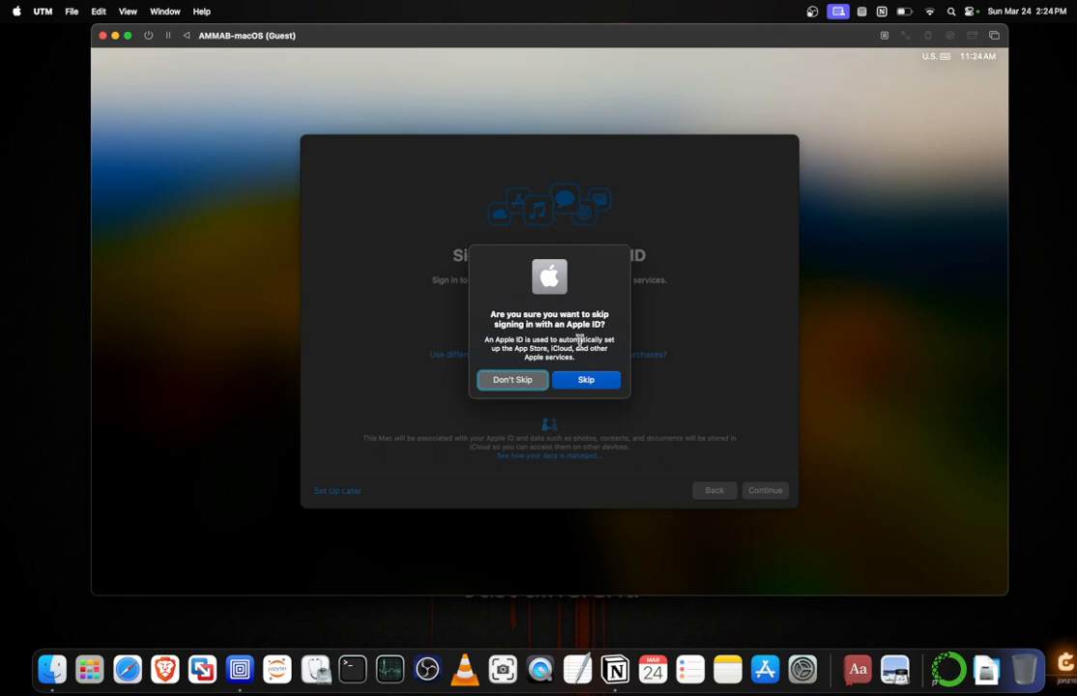
{"action": "left_click", "coordinate": [586, 385]}
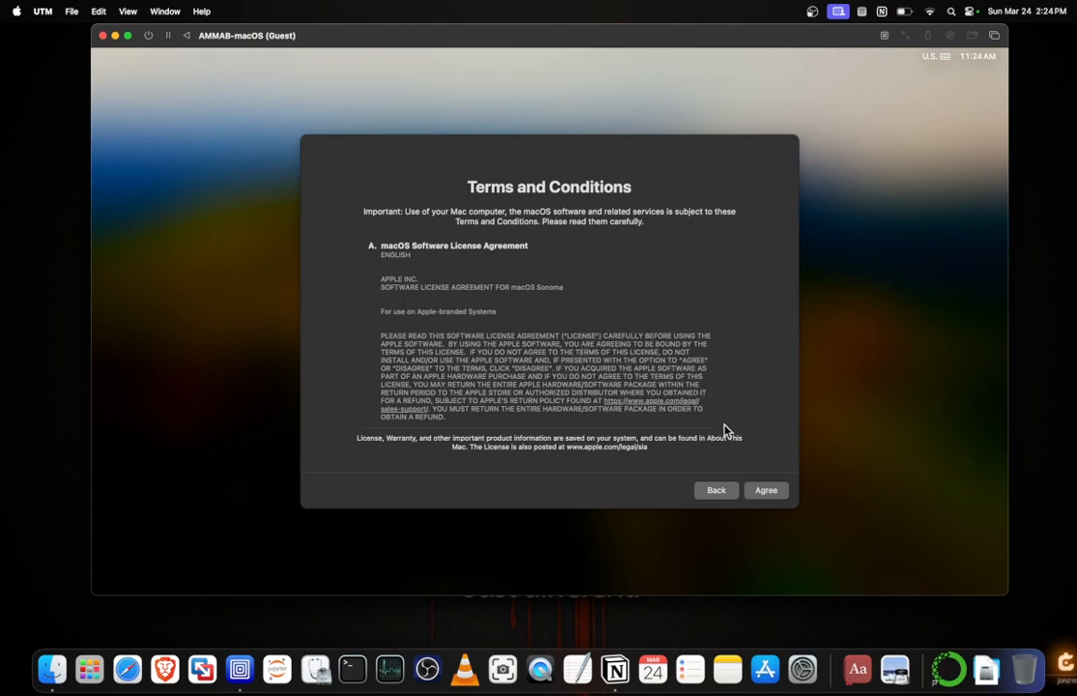
Agree to the macOS Software License Agreement and enter the new computer account's full name, keeping the suggested account name.
{"action": "left_click", "coordinate": [766, 491]}
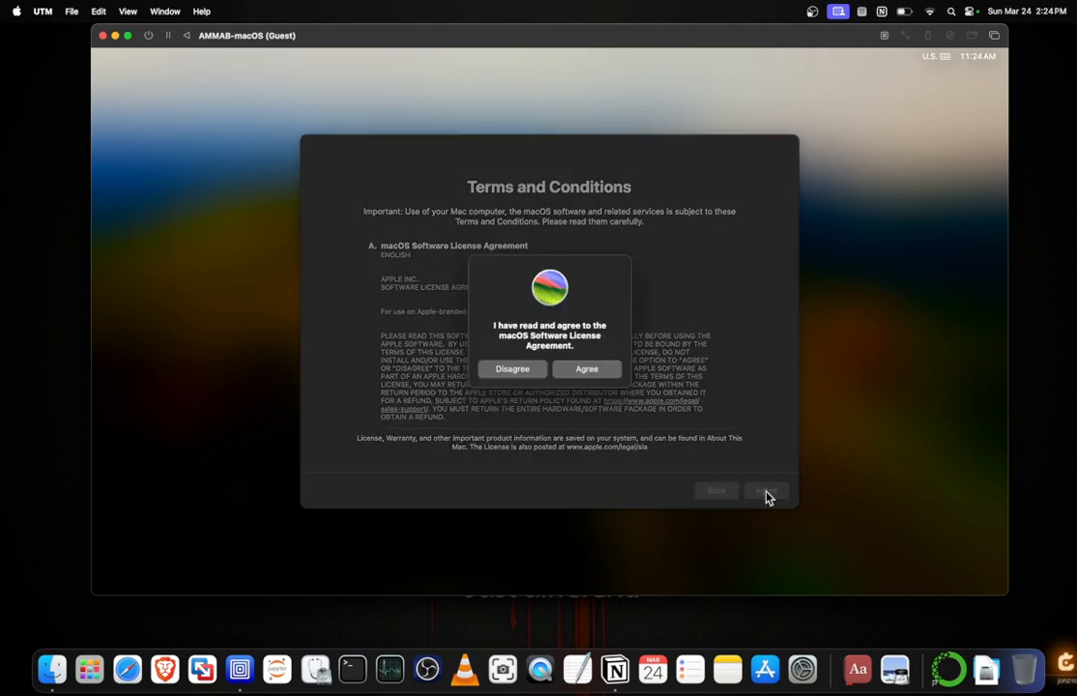
{"action": "left_click", "coordinate": [586, 372]}
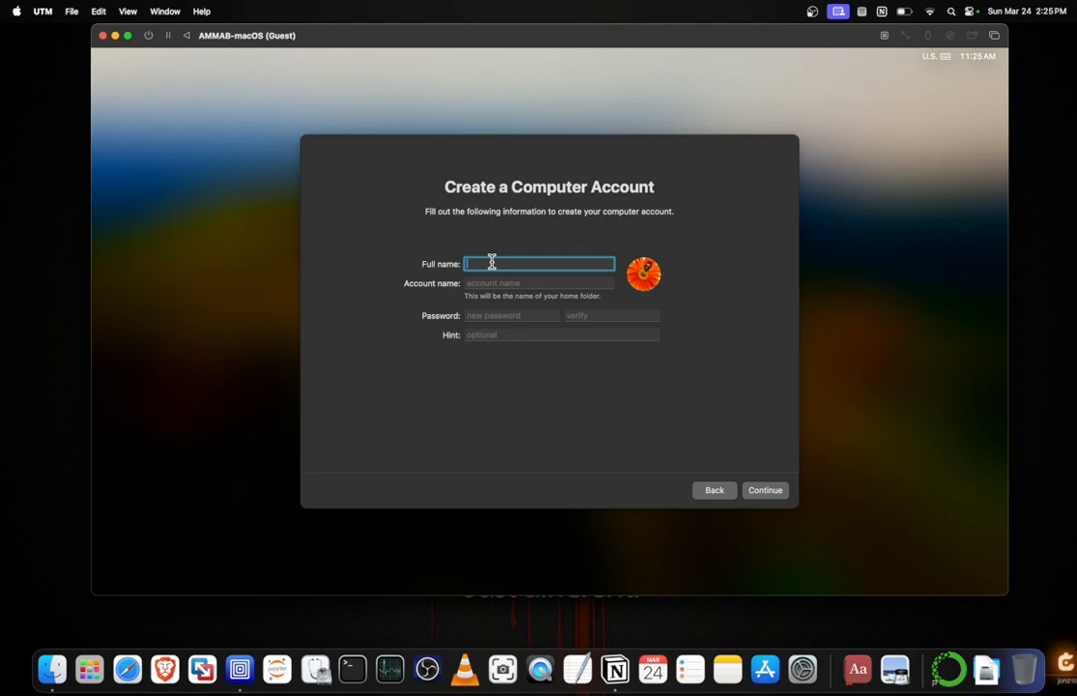
{"action": "type", "text": "AMMAB"}
{"action": "type", "text": "MX"}
{"action": "left_click", "coordinate": [500, 281]}
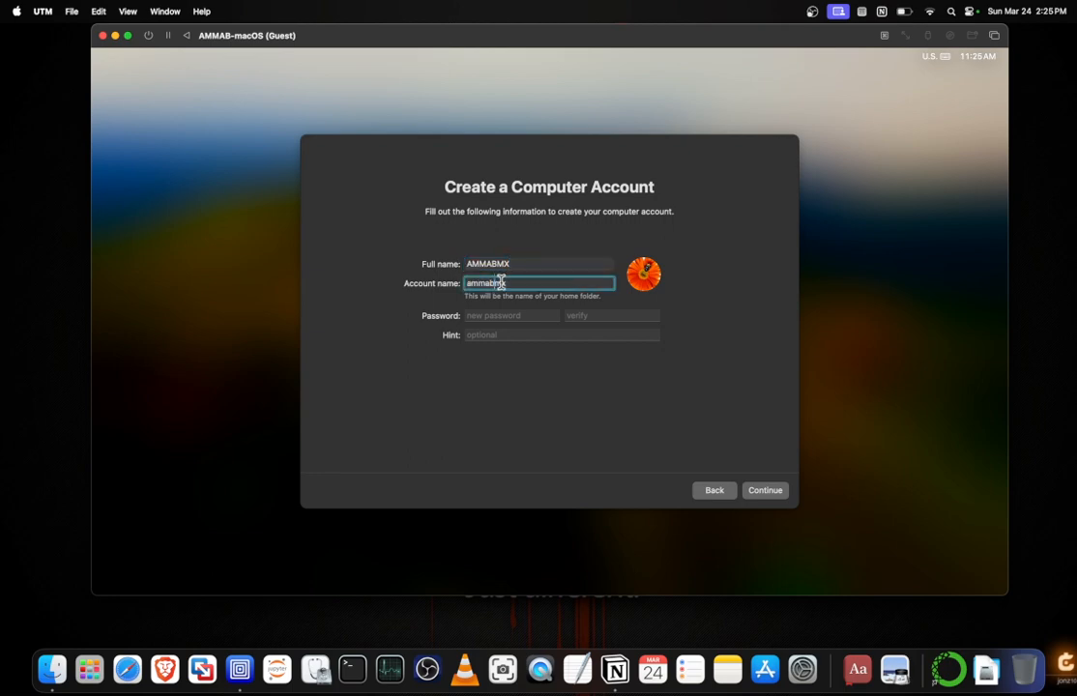
{"action": "left_click", "coordinate": [531, 286]}
{"action": "left_click", "coordinate": [482, 263]}
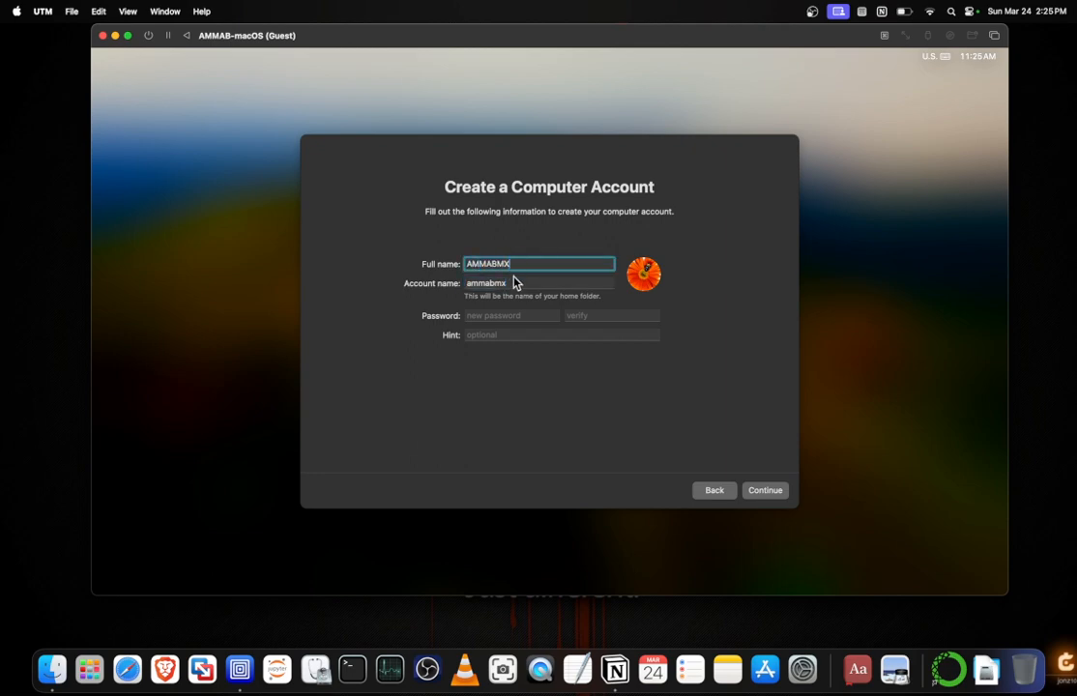
{"action": "left_click", "coordinate": [512, 284]}
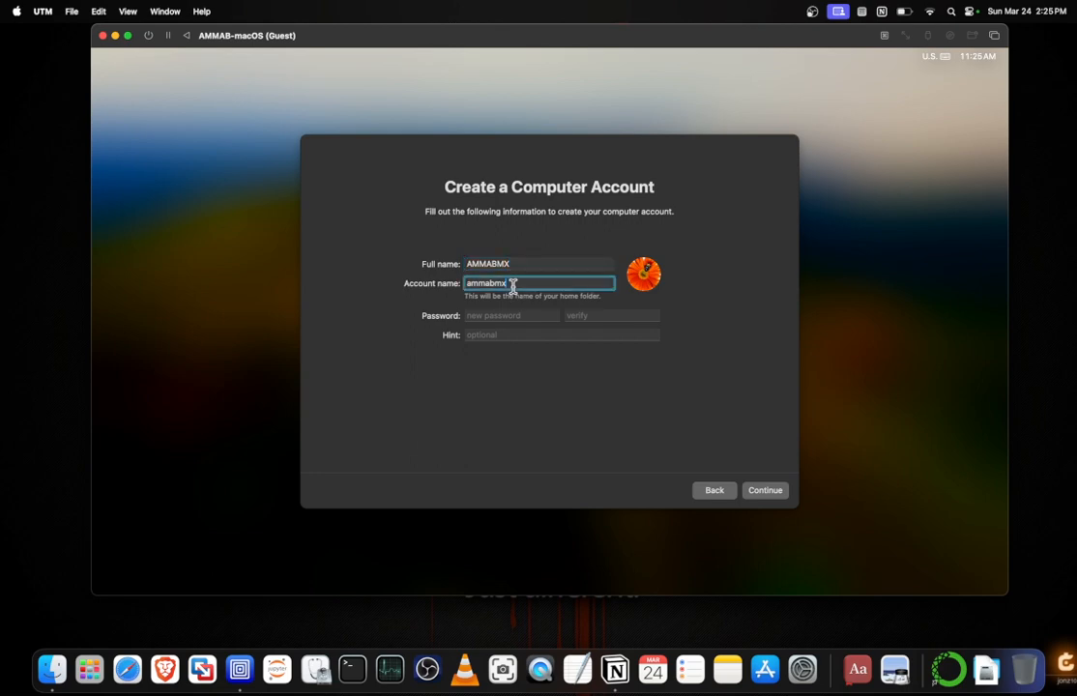
Enter and verify the new account's password, leave the hint blank, and create the computer account.
{"action": "left_click", "coordinate": [493, 317]}
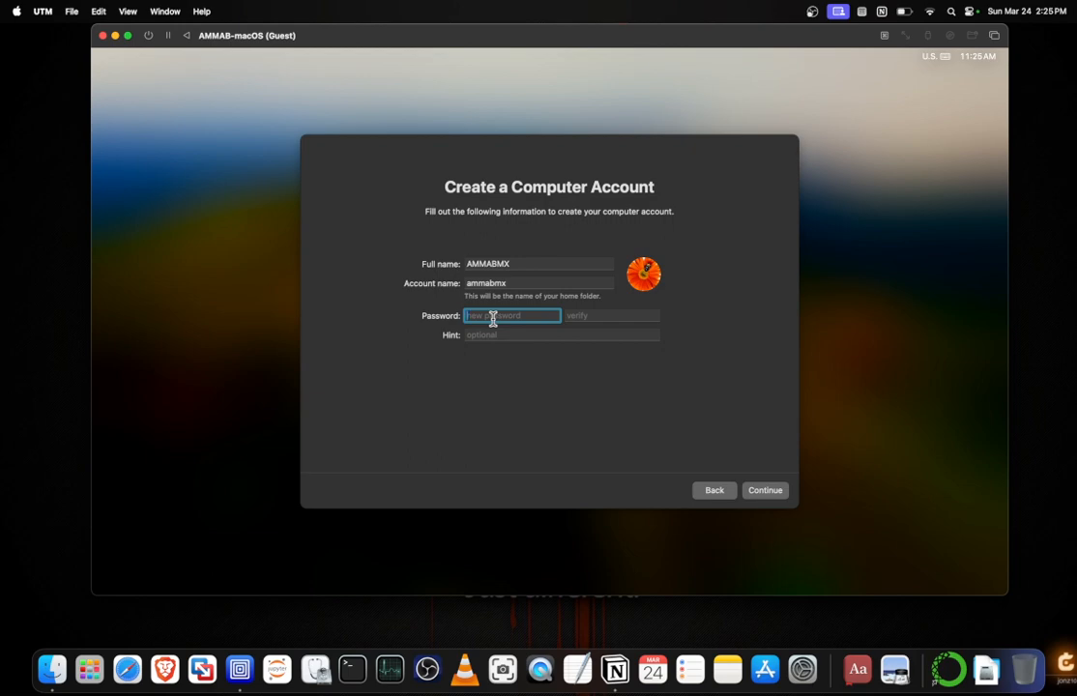
{"action": "type", "text": "•••••••••"}
{"action": "left_click", "coordinate": [586, 312]}
{"action": "type", "text": "••••••••"}
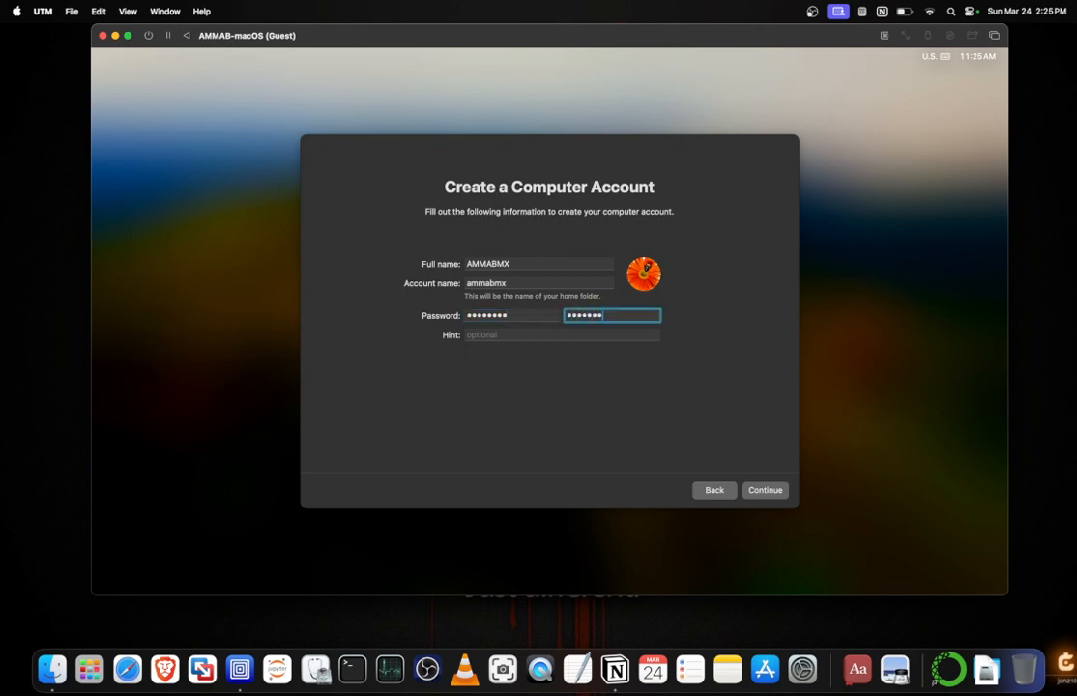
{"action": "type", "text": "•"}
{"action": "left_click", "coordinate": [599, 339]}
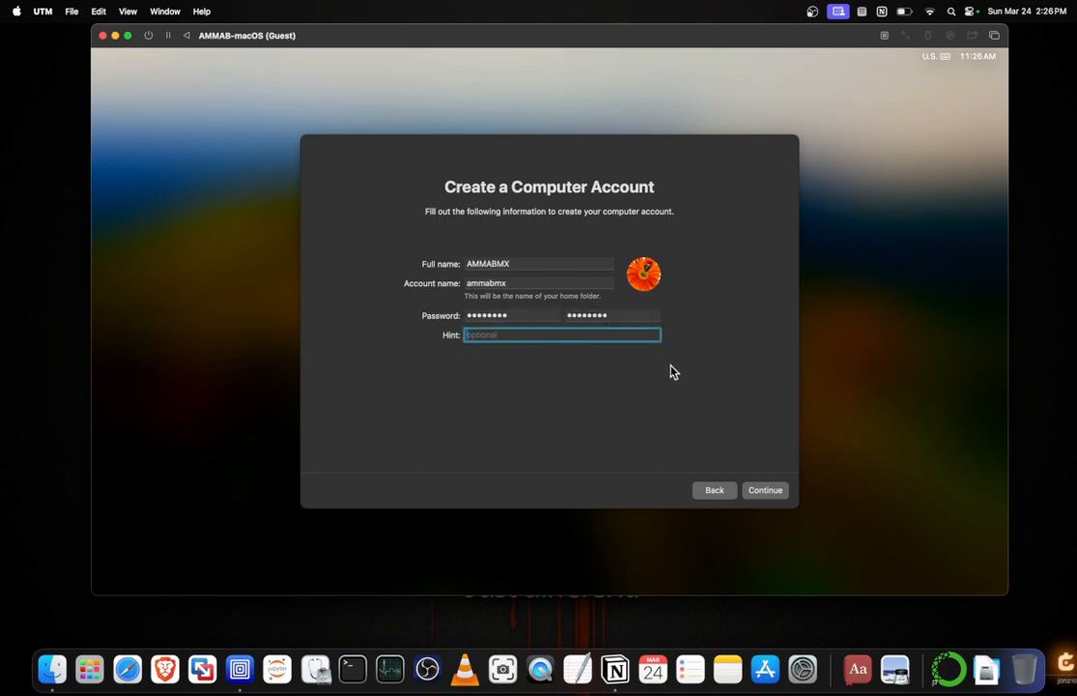
{"action": "left_click", "coordinate": [763, 495]}
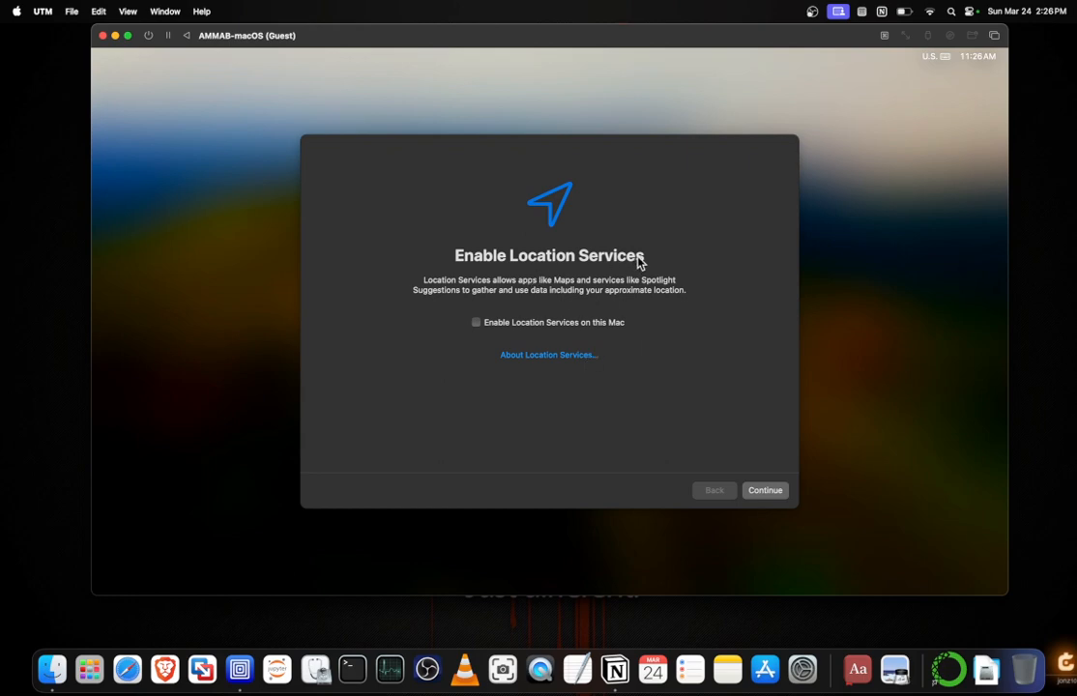
Decline Location Services and set the time zone to Eastern Daylight Time with New York, NY - United States as closest city.
{"action": "left_click", "coordinate": [766, 491]}
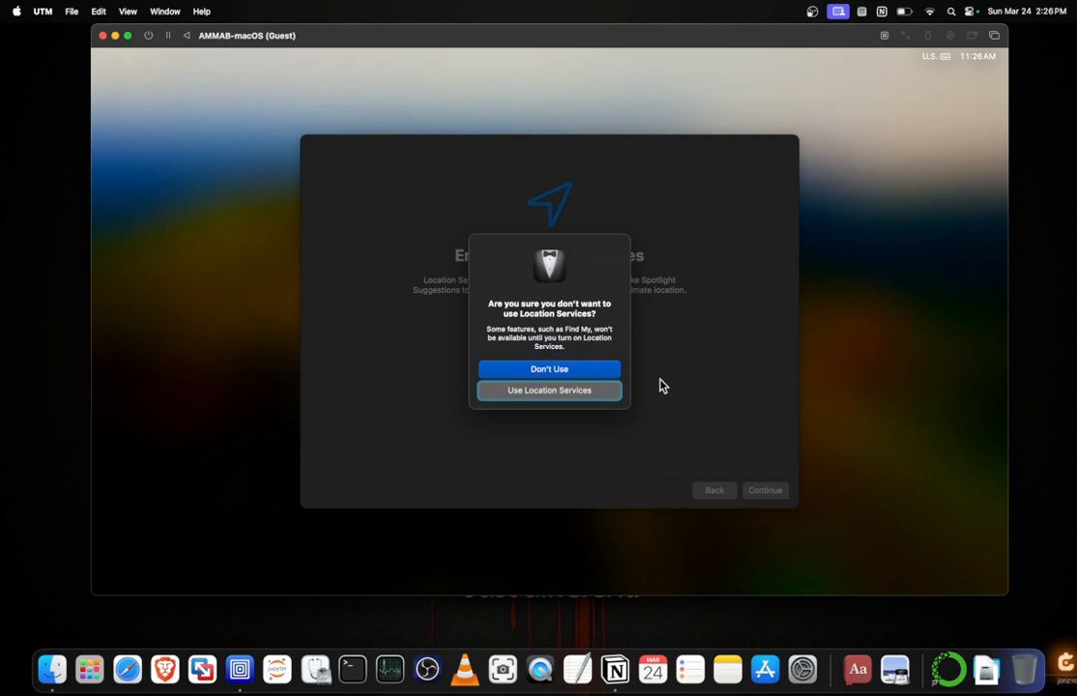
{"action": "left_click", "coordinate": [571, 373]}
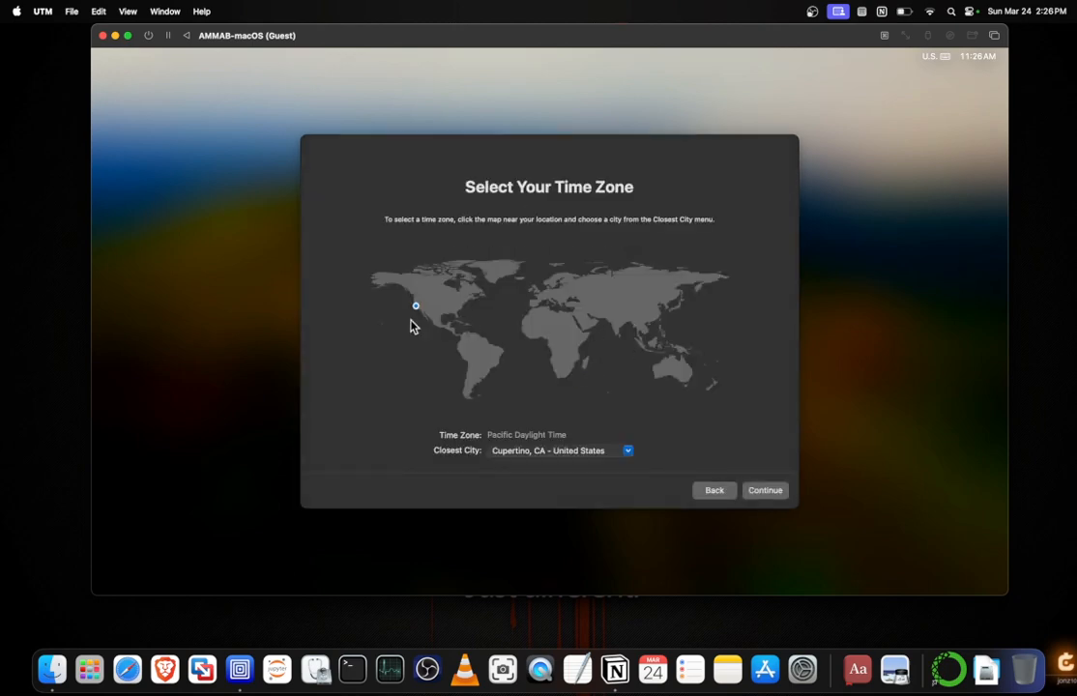
{"action": "left_click", "coordinate": [464, 304]}
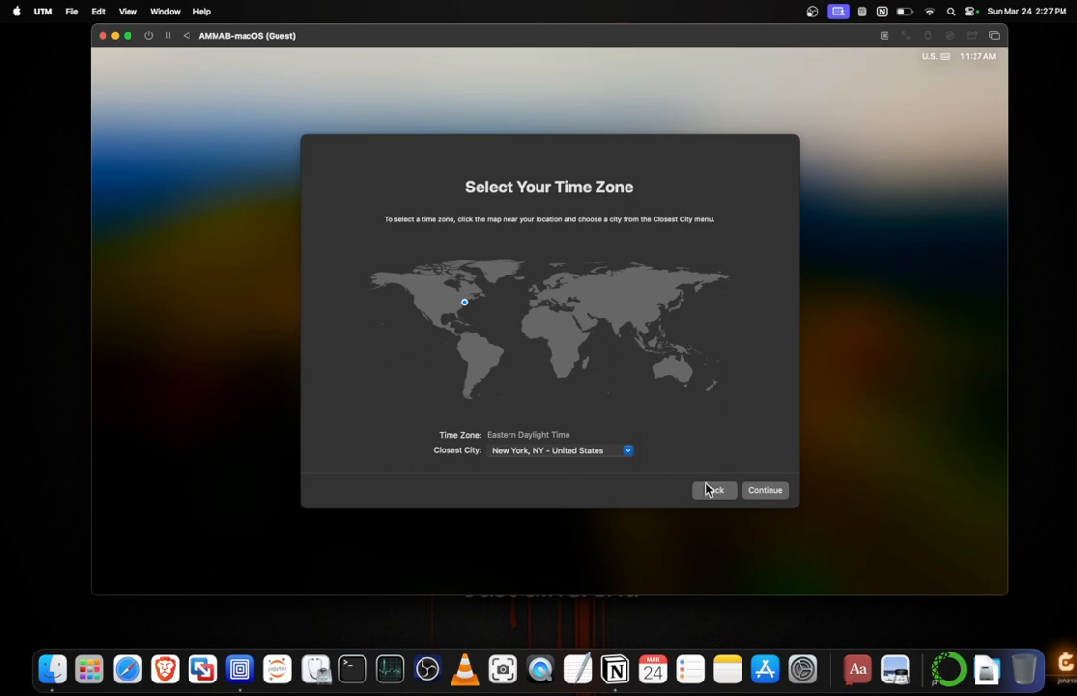
{"action": "left_click", "coordinate": [770, 493]}
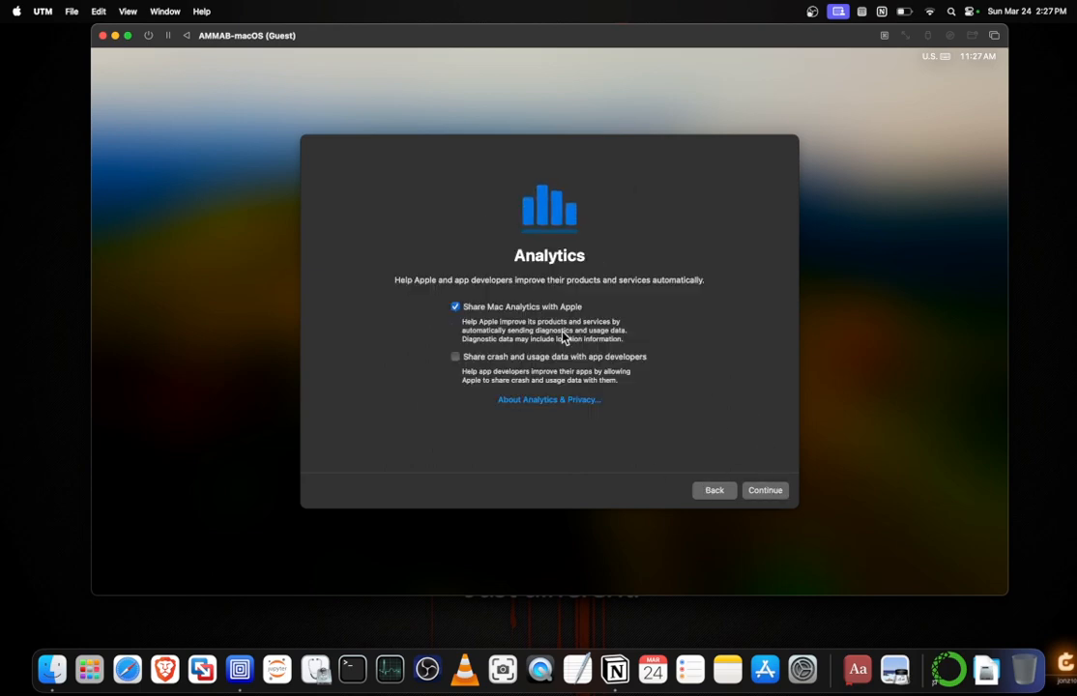
Turn off Share Mac Analytics with Apple and finish the setup with Screen Time postponed and Ask Siri left disabled.
{"action": "left_click", "coordinate": [455, 308]}
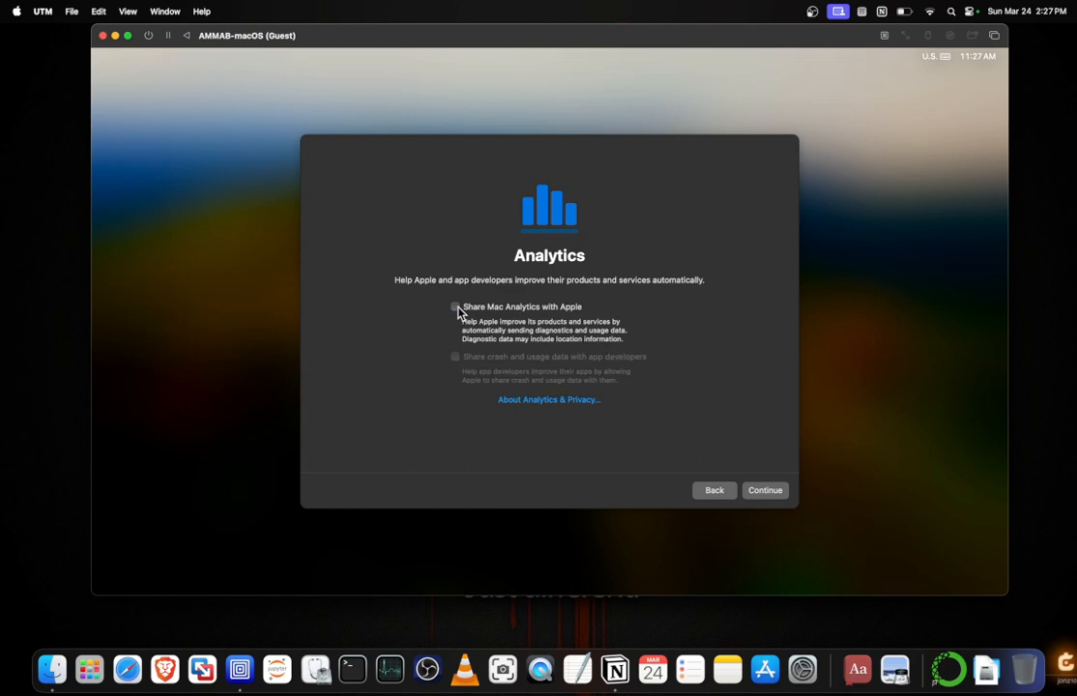
{"action": "left_click", "coordinate": [765, 491]}
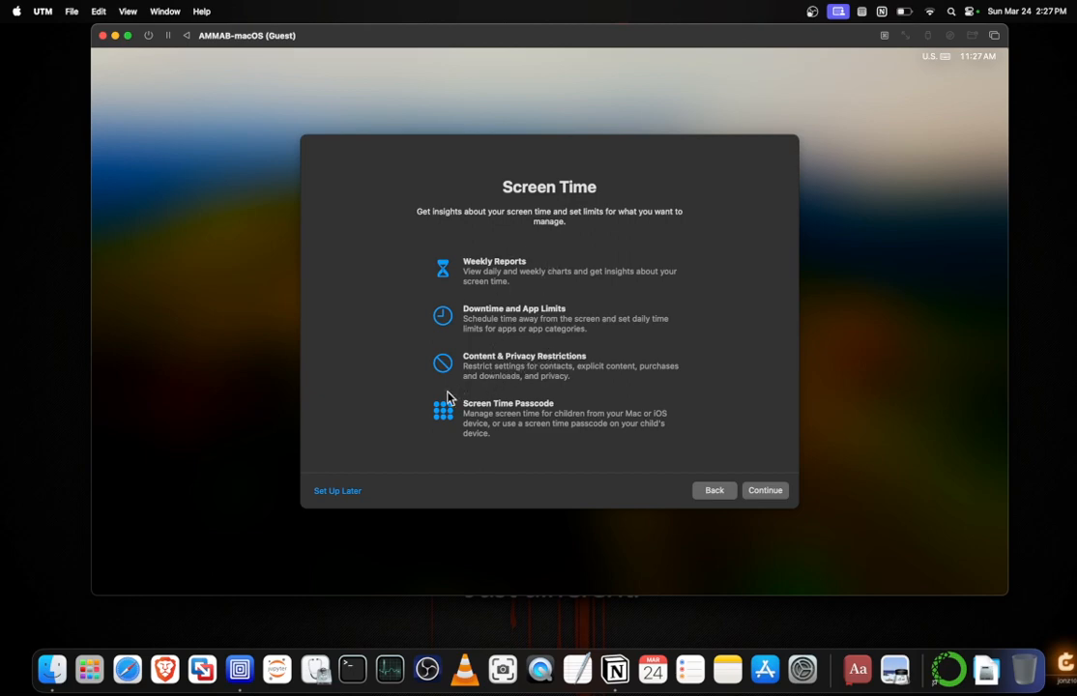
{"action": "left_click", "coordinate": [333, 493]}
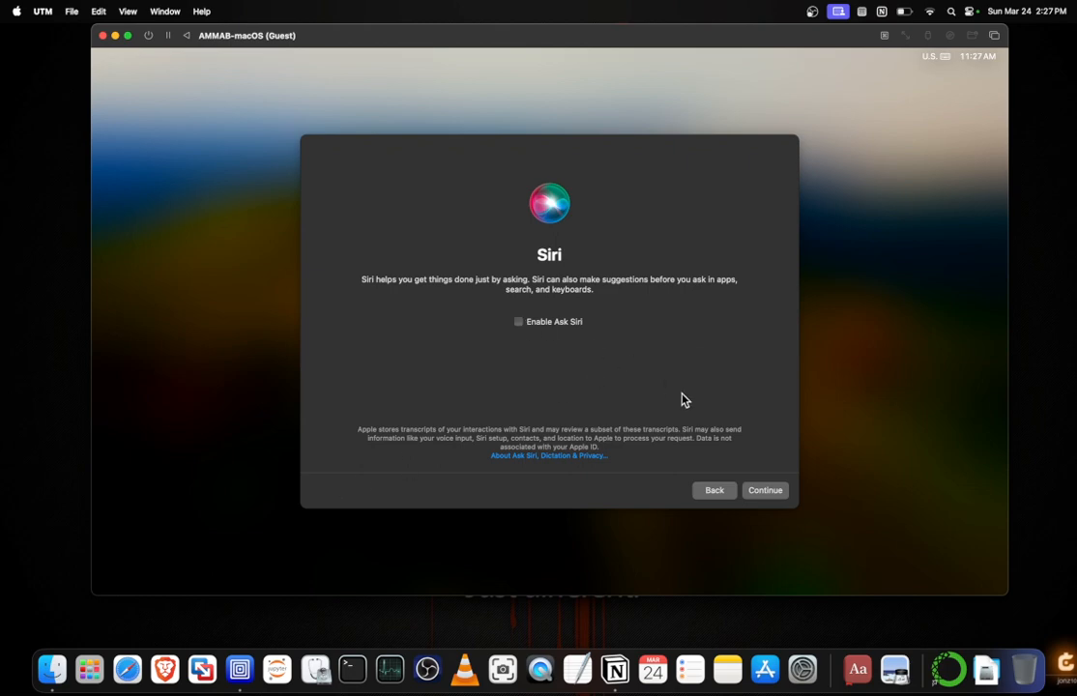
{"action": "left_click", "coordinate": [767, 492]}
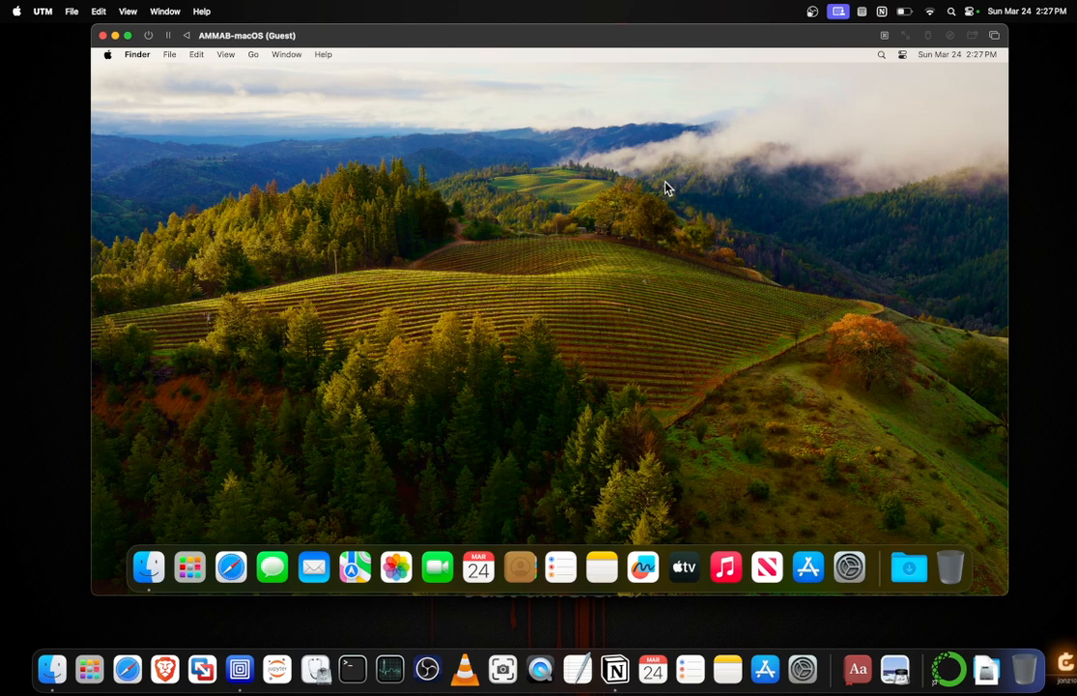
Reposition the AMMAB-macOS guest window on the host desktop and make it slightly smaller.
{"action": "left_click_drag", "start_coordinate": [448, 34], "coordinate": [444, 39]}
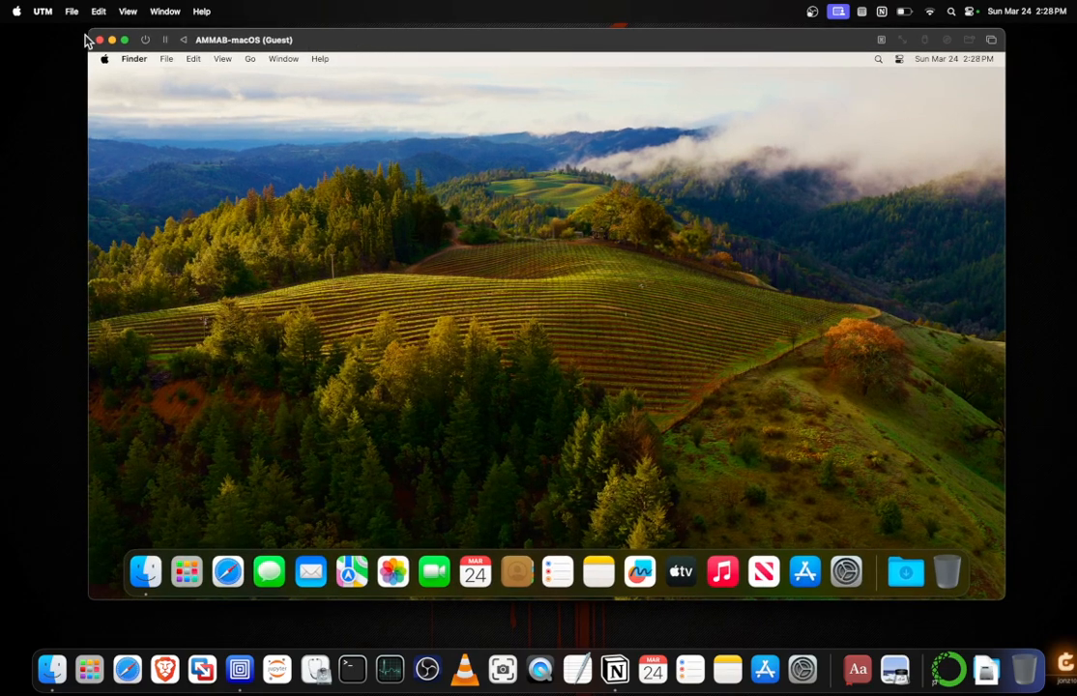
{"action": "left_click_drag", "start_coordinate": [86, 30], "coordinate": [92, 31]}
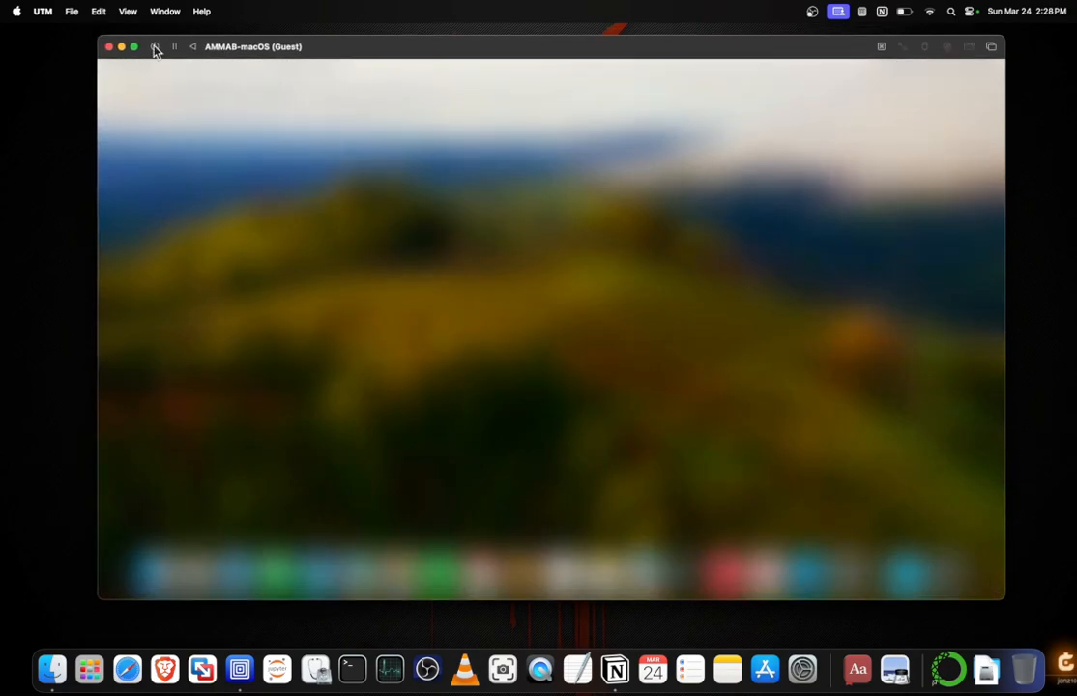
{"action": "mouse_move", "coordinate": [536, 44]}
{"action": "left_mouse_down"}
{"action": "mouse_move", "coordinate": [510, 45]}
{"action": "mouse_move", "coordinate": [519, 53]}
{"action": "left_mouse_up"}
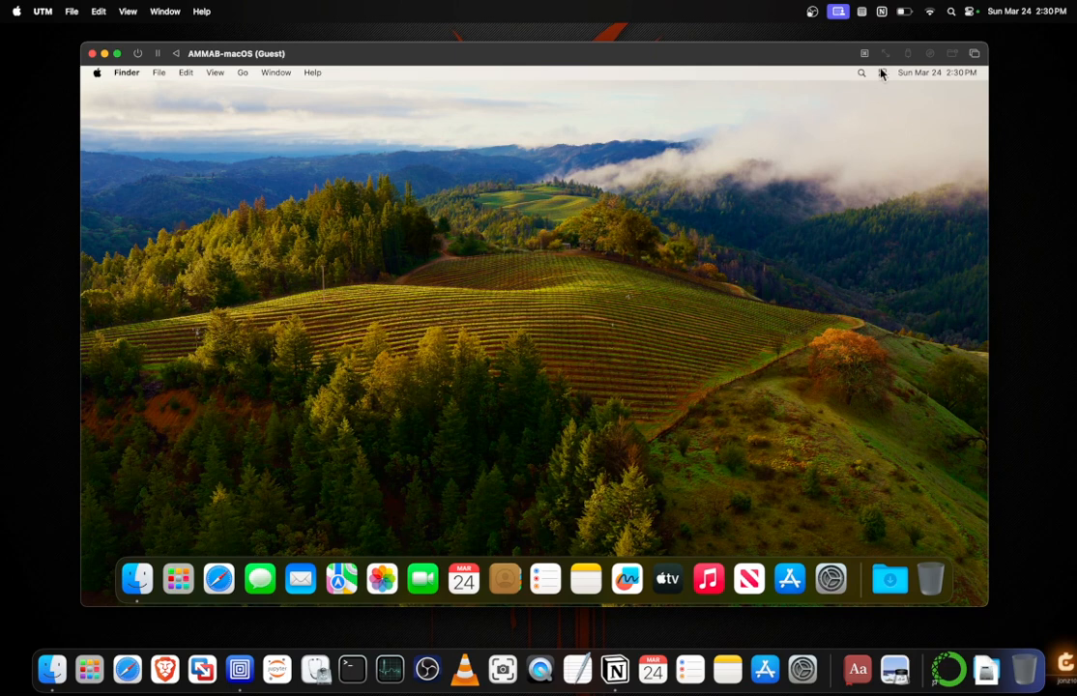
{"action": "left_click", "coordinate": [837, 12]}
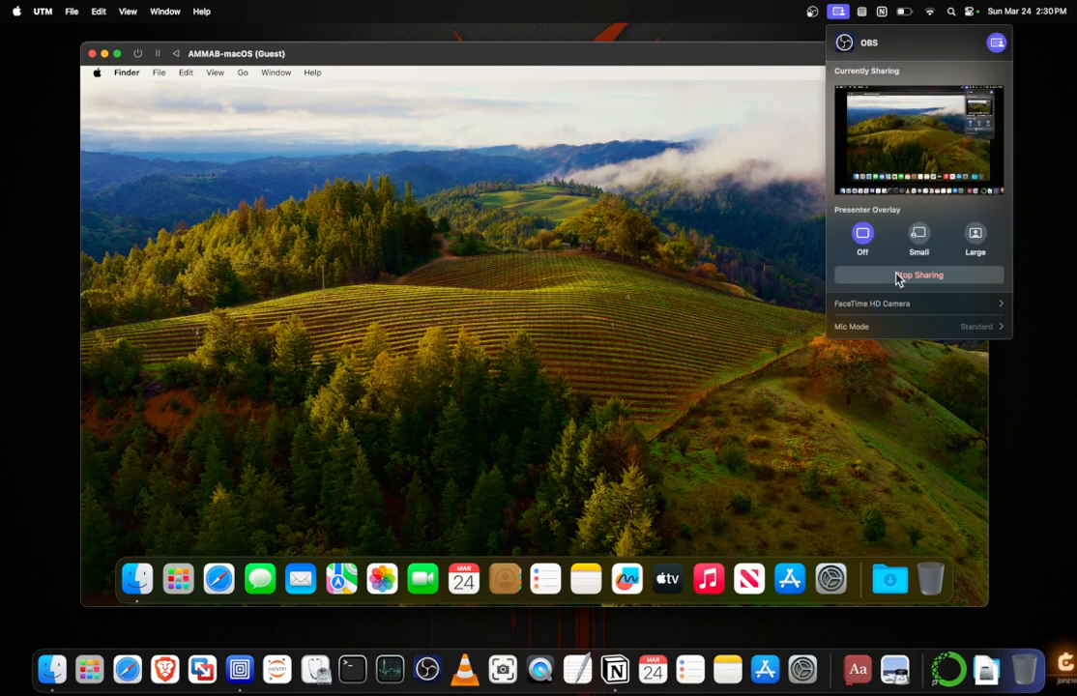
{"action": "left_click", "coordinate": [812, 11]}
{"action": "left_click", "coordinate": [813, 12]}
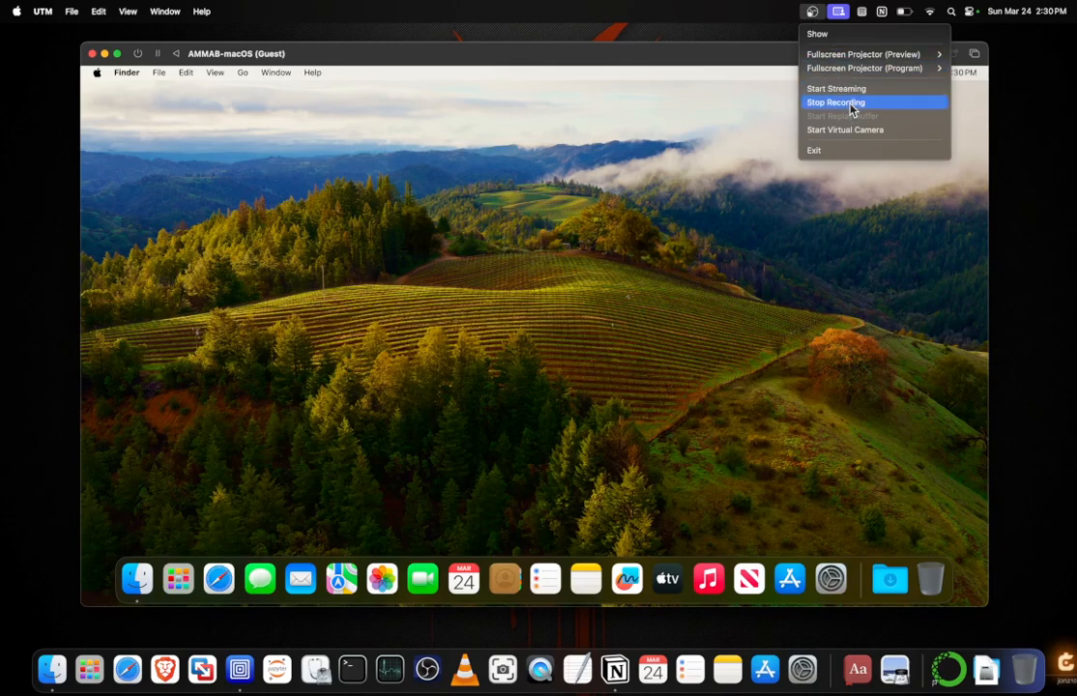